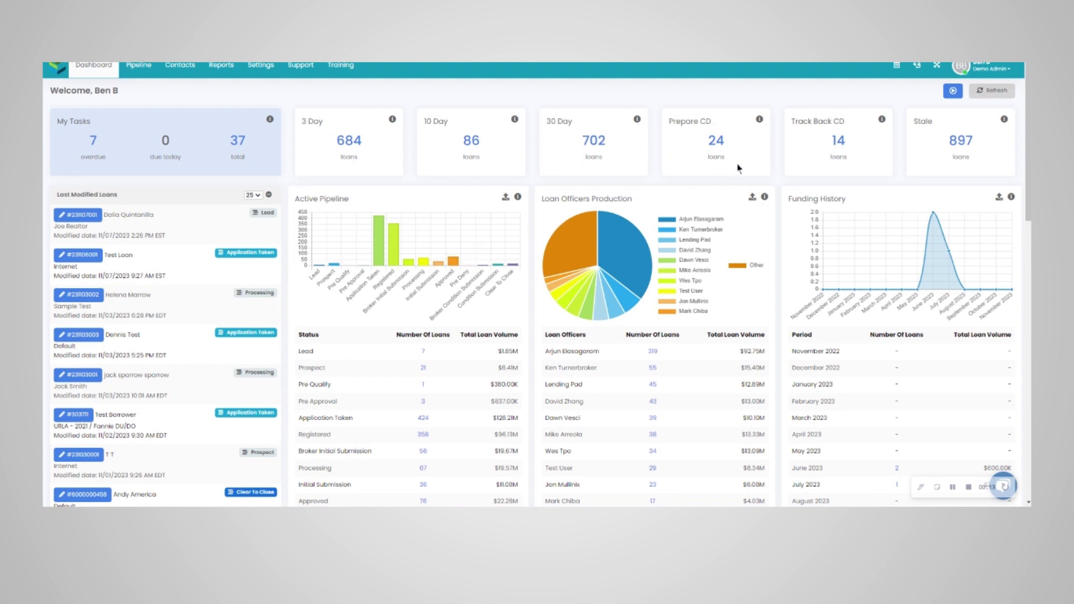
# Open the user account menu from the dashboard's top bar
pyautogui.click(983, 67)
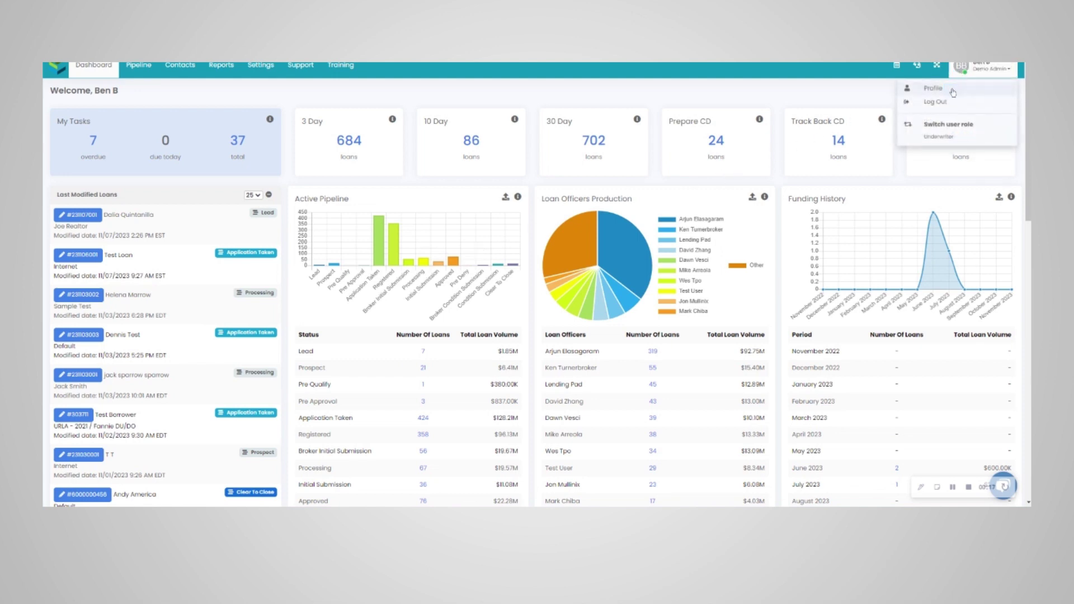
# Go to the Profile page and open its Views list, which has 0 saved views
pyautogui.click(952, 92)
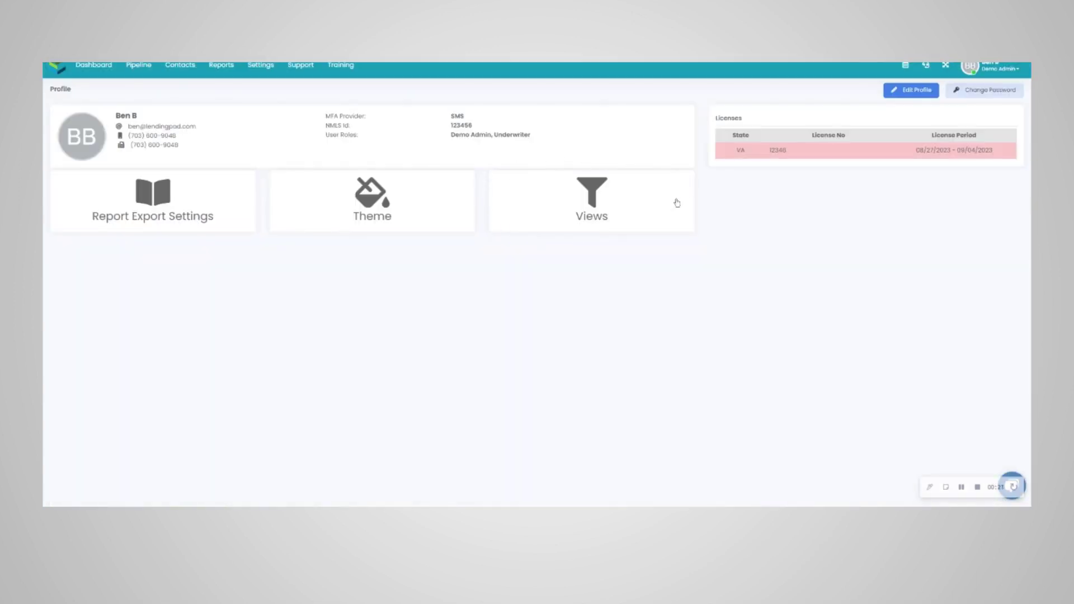
pyautogui.click(603, 210)
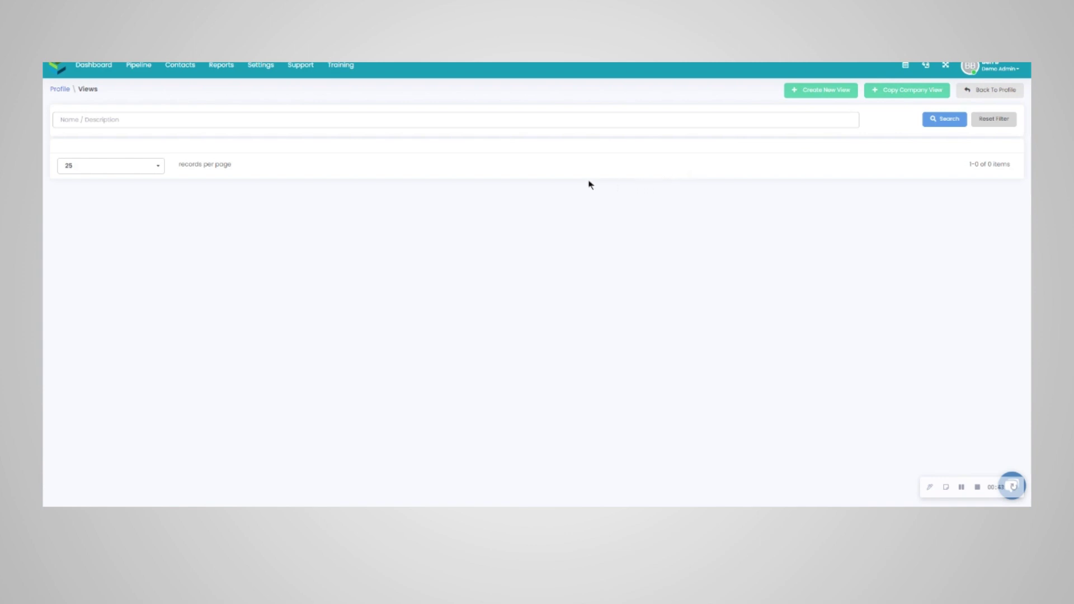
# In Settings, open the company Views list showing Assignments, Demo View, Leads and Order By Name
pyautogui.click(256, 66)
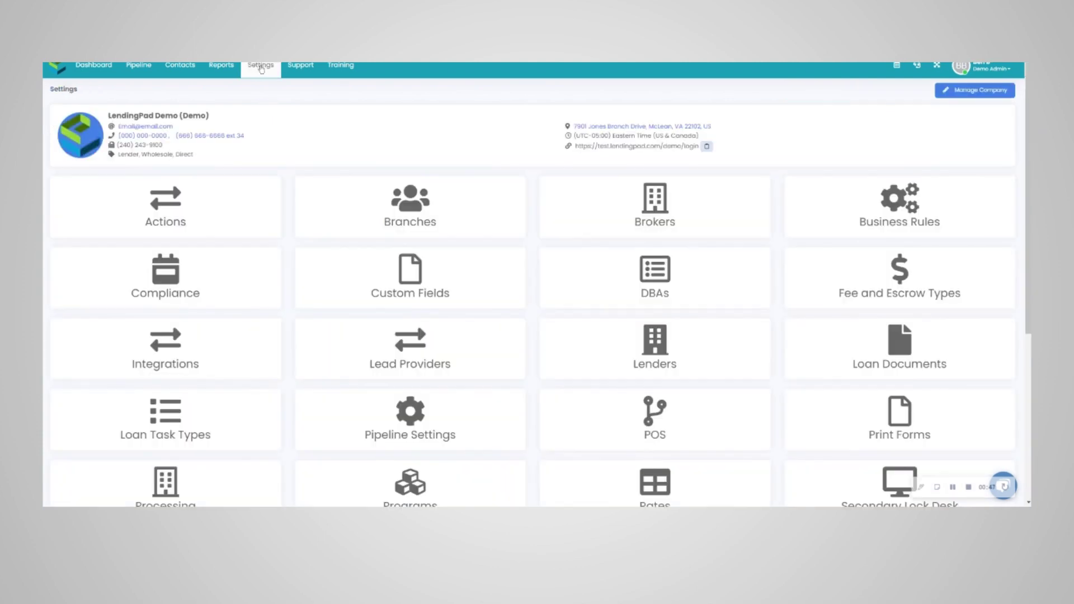
pyautogui.scroll(-5, 448, 261)
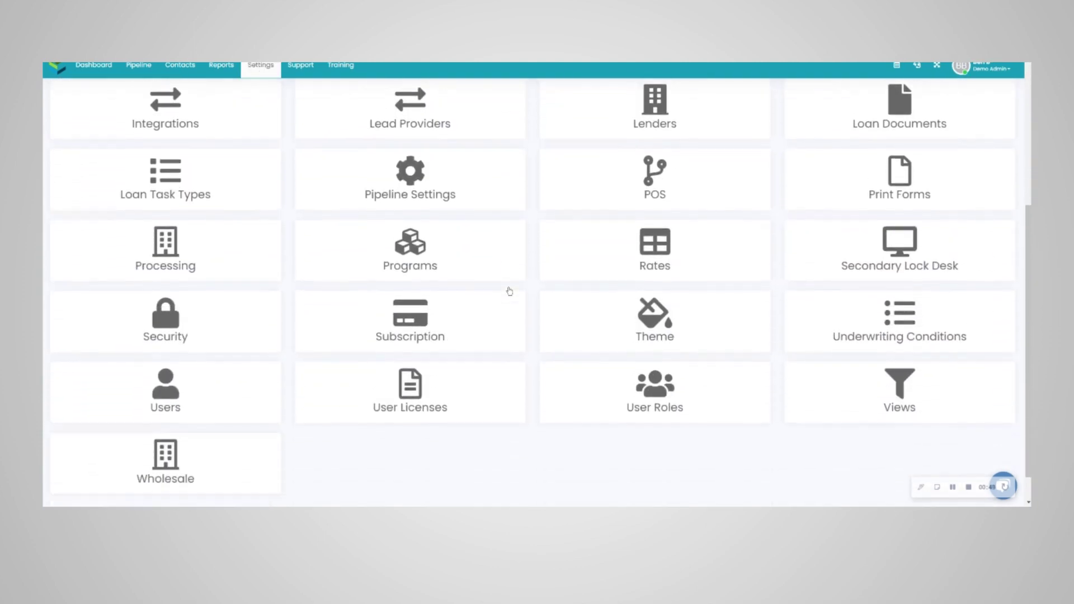
pyautogui.click(897, 366)
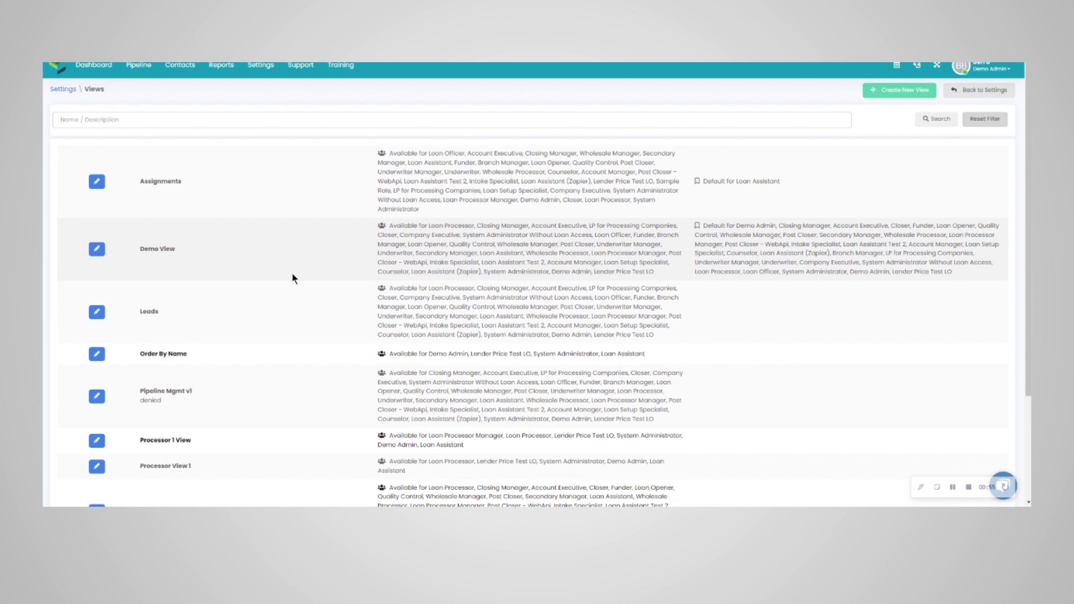
pyautogui.scroll(-2, 294, 282)
pyautogui.scroll(2, 295, 285)
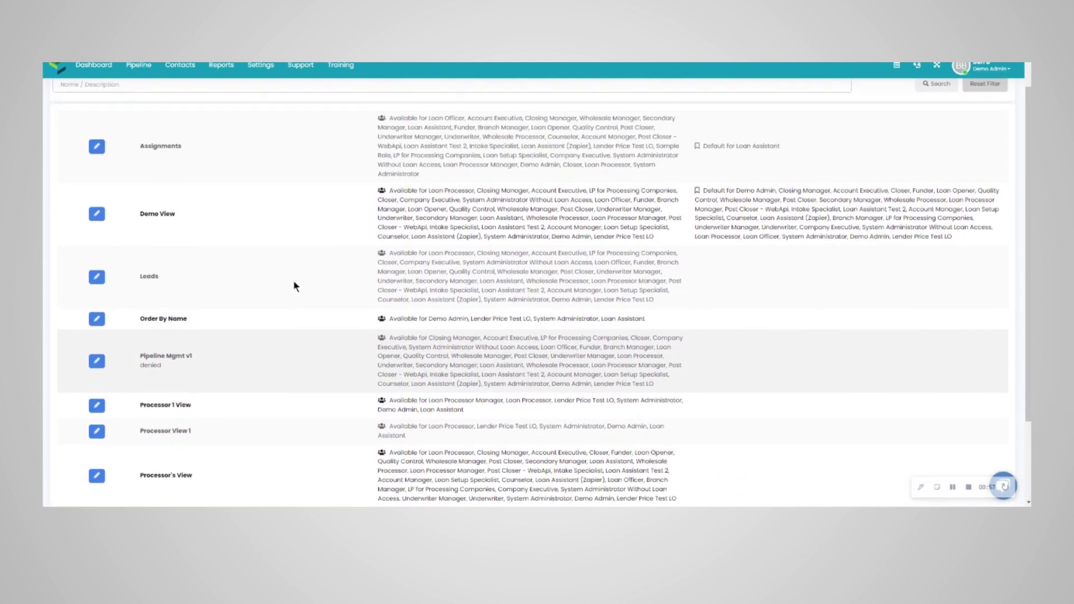
pyautogui.scroll(1, 295, 286)
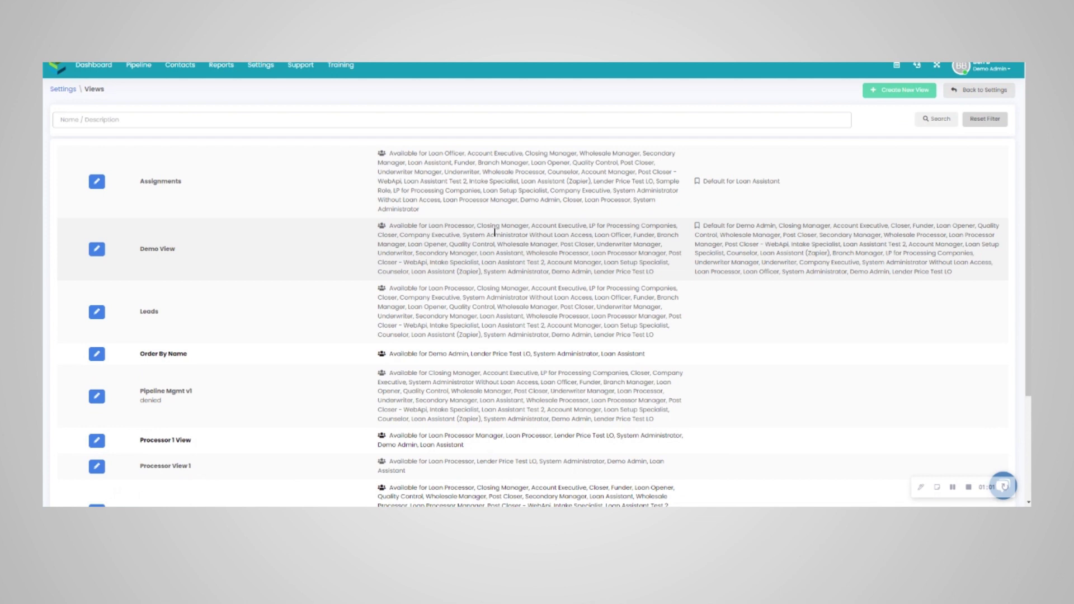
# Create a new view named 'Test View', leave Active on, and show its Filters section
pyautogui.click(900, 92)
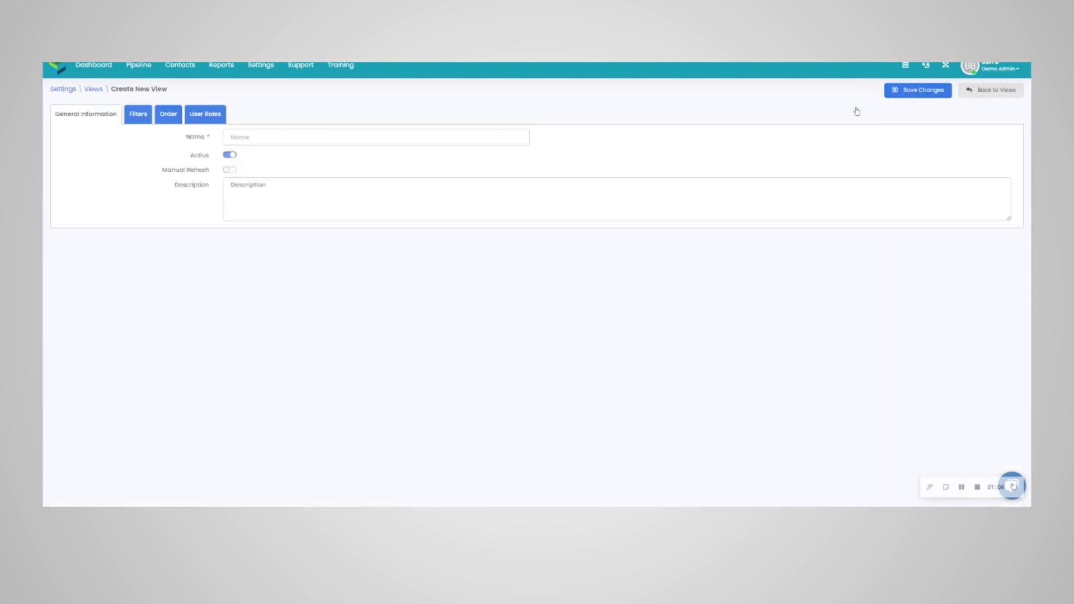
pyautogui.click(309, 137)
pyautogui.write('Test')
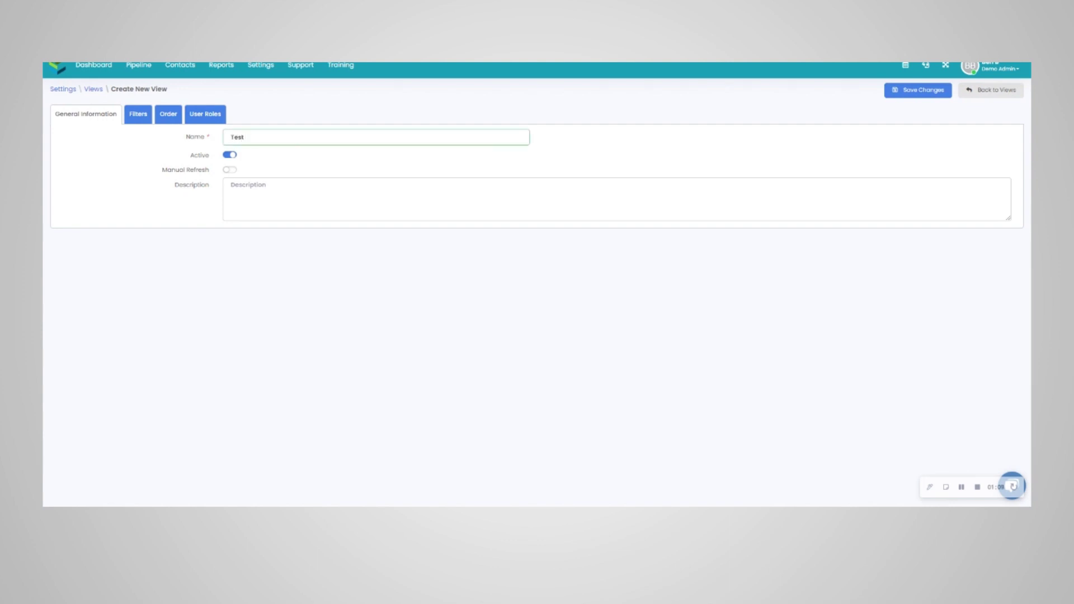
pyautogui.write(' View')
pyautogui.doubleClick(208, 154)
pyautogui.doubleClick(205, 170)
pyautogui.tripleClick(205, 171)
pyautogui.click(303, 160)
pyautogui.moveTo(163, 170); pyautogui.dragTo(197, 176)
pyautogui.click(228, 199)
pyautogui.click(135, 116)
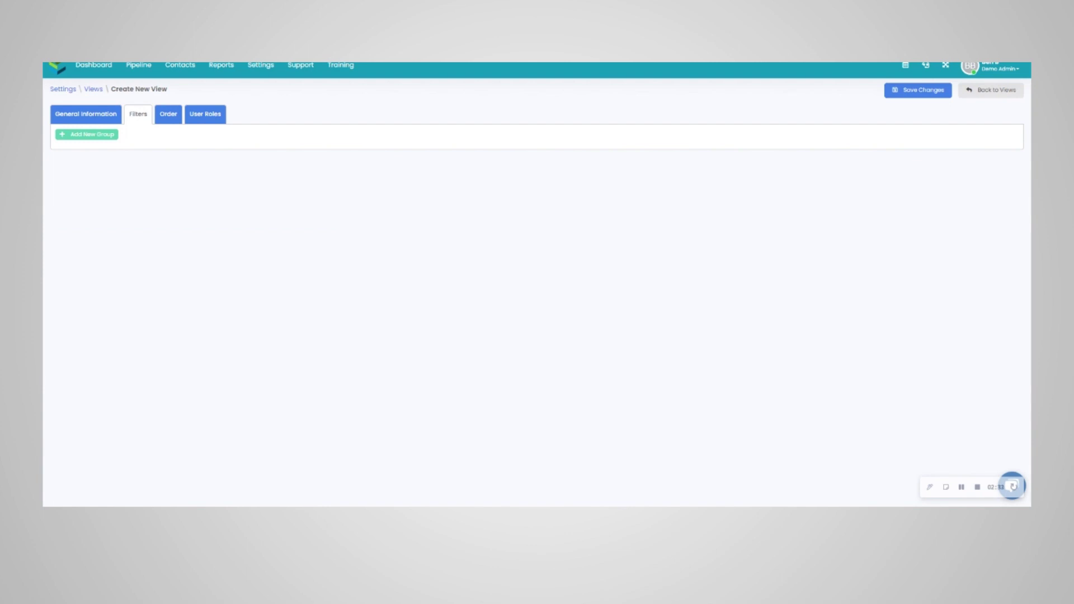
# Add filter Group 1 with the And operator and bring up the Available Fields list
pyautogui.click(103, 136)
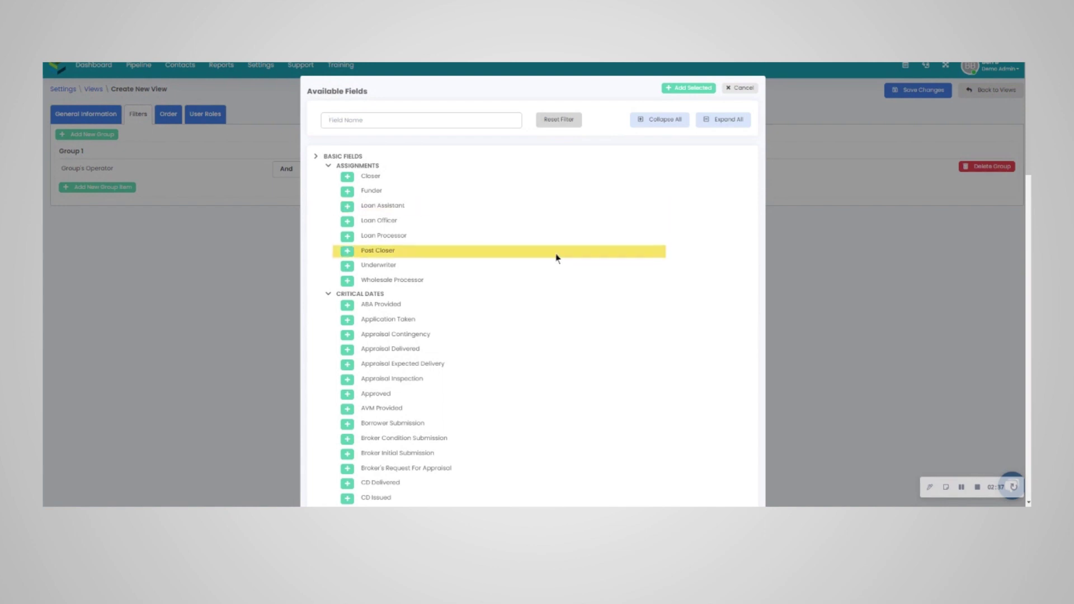
pyautogui.scroll(-20, 557, 257)
pyautogui.scroll(-7, 549, 267)
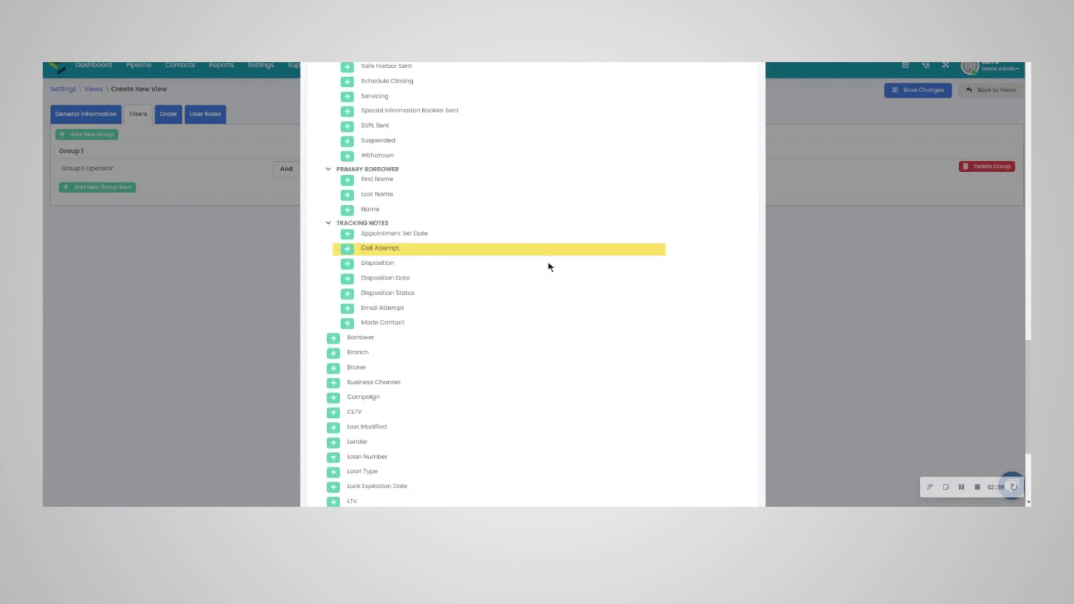
pyautogui.scroll(11, 547, 267)
pyautogui.scroll(12, 546, 263)
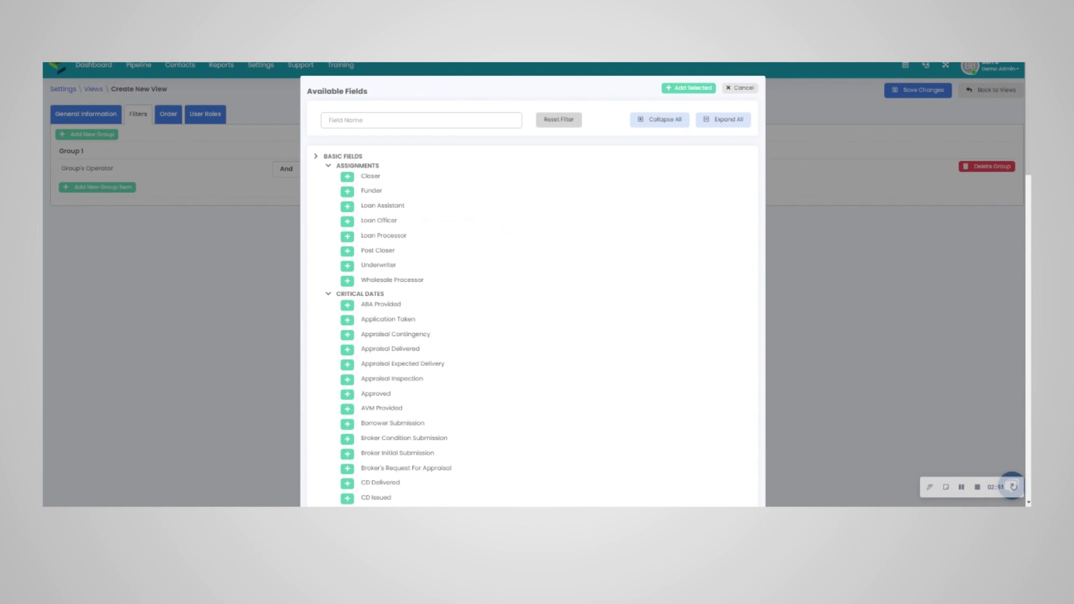
# Search for and mark Loan Number, Borrower, Status, Pipeline Status and Subject Property to add
pyautogui.write('loan number')
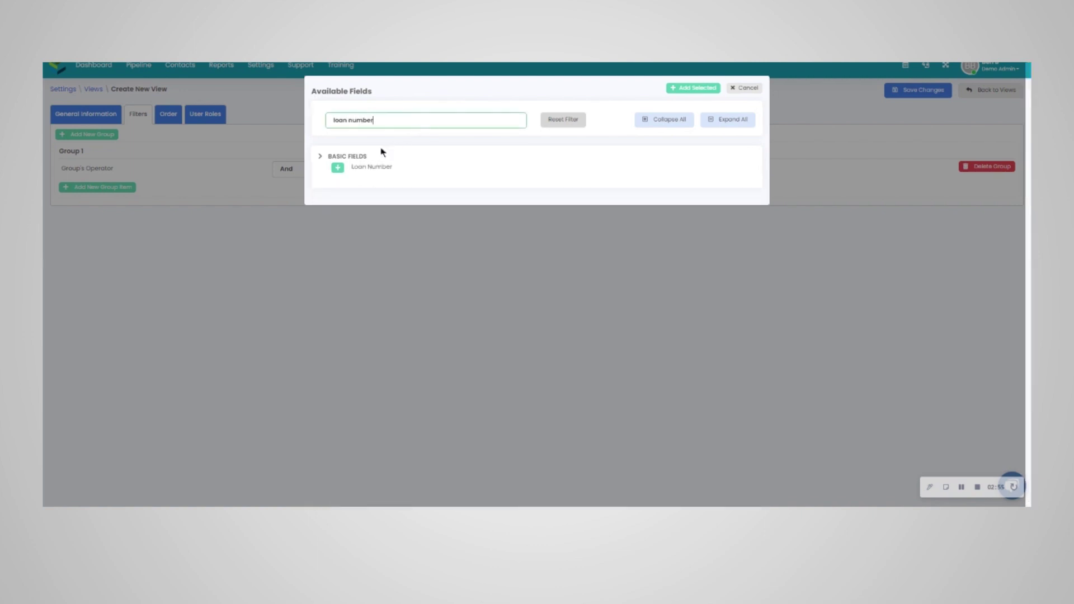
pyautogui.click(338, 167)
pyautogui.tripleClick(432, 114)
pyautogui.write('borrower')
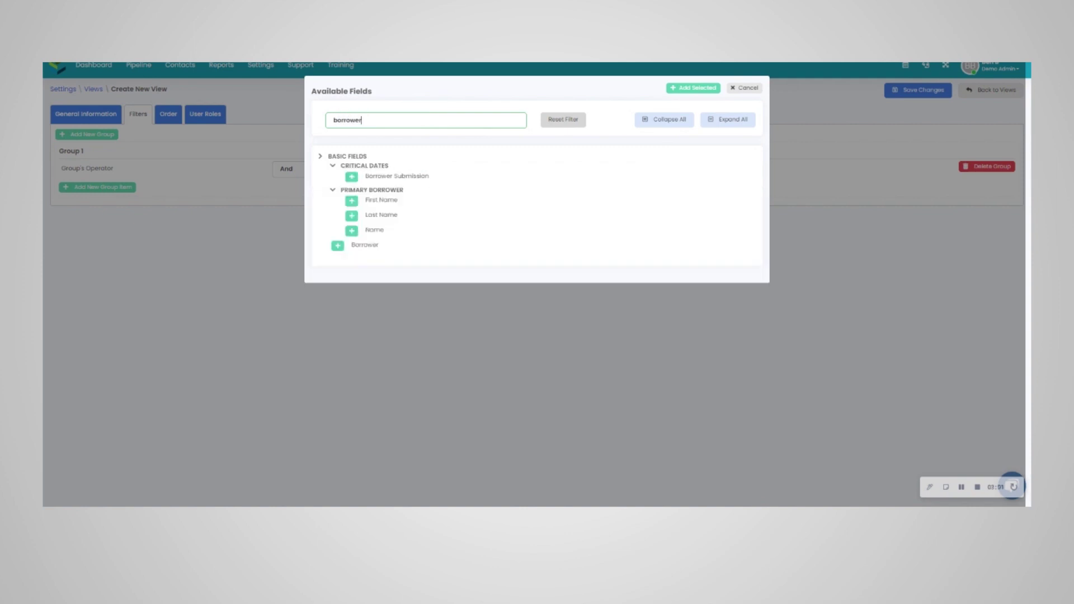
pyautogui.click(338, 246)
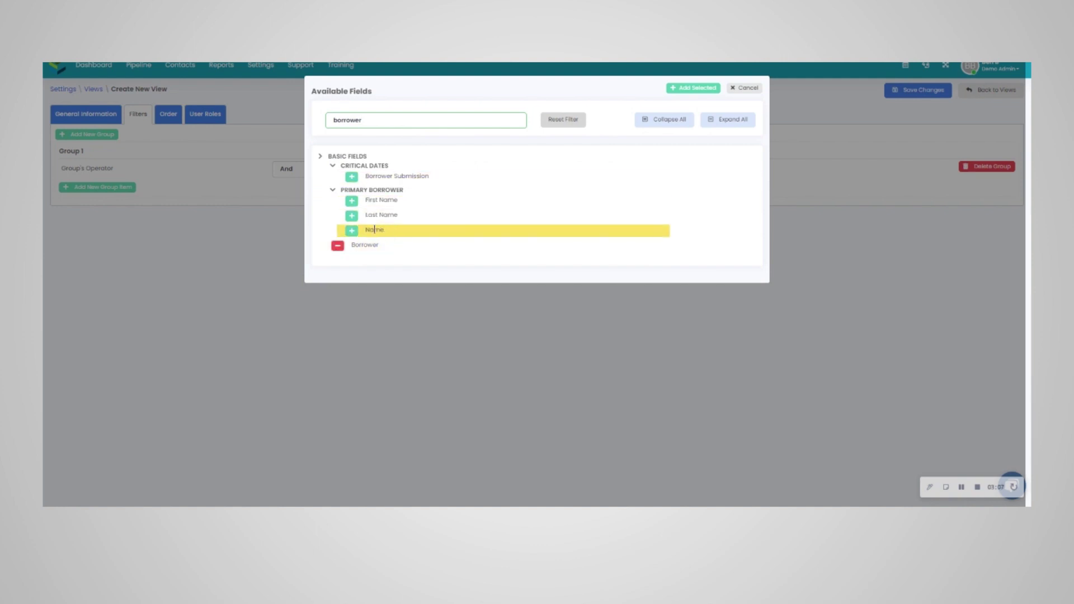
pyautogui.doubleClick(404, 119)
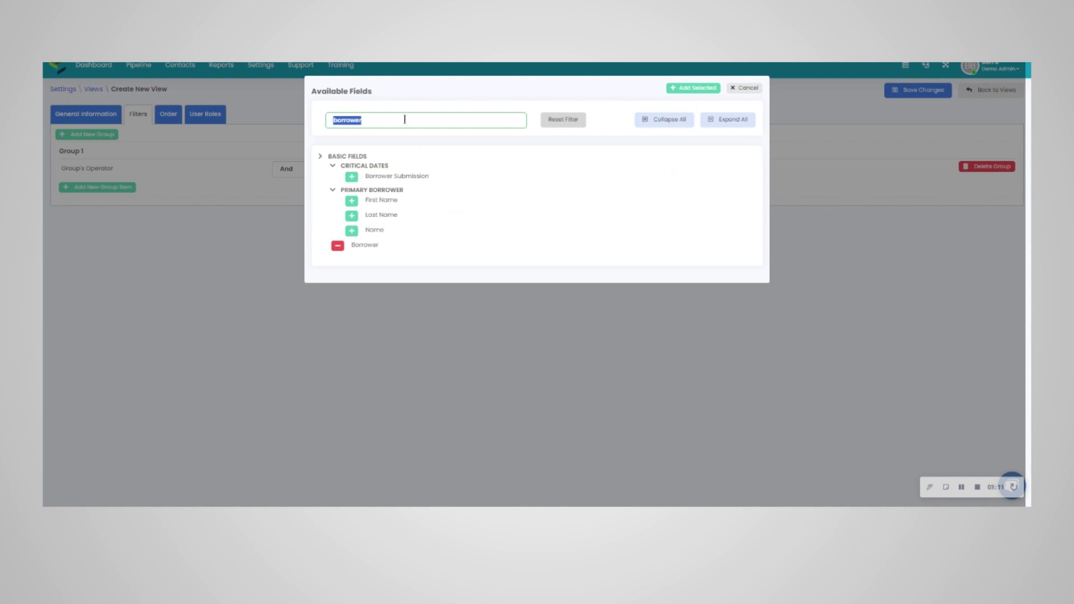
pyautogui.write('status')
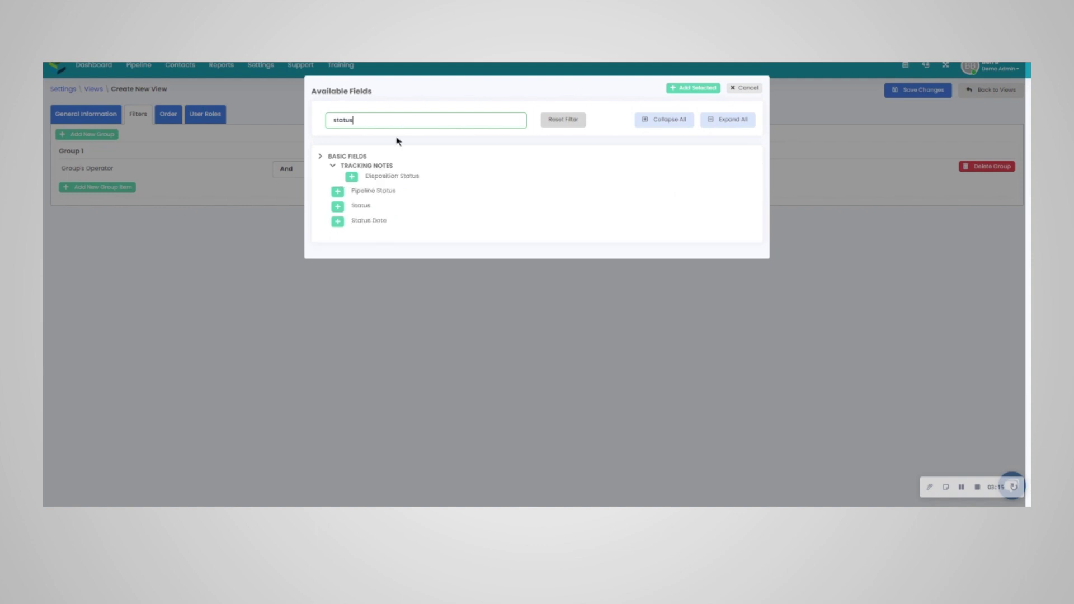
pyautogui.click(361, 206)
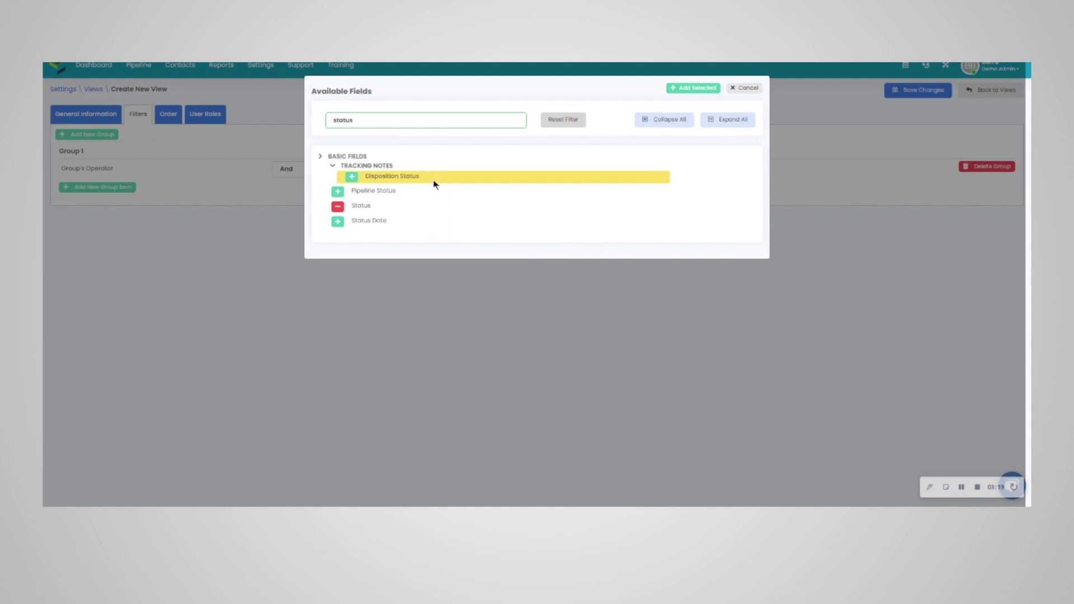
pyautogui.moveTo(394, 191); pyautogui.dragTo(350, 191)
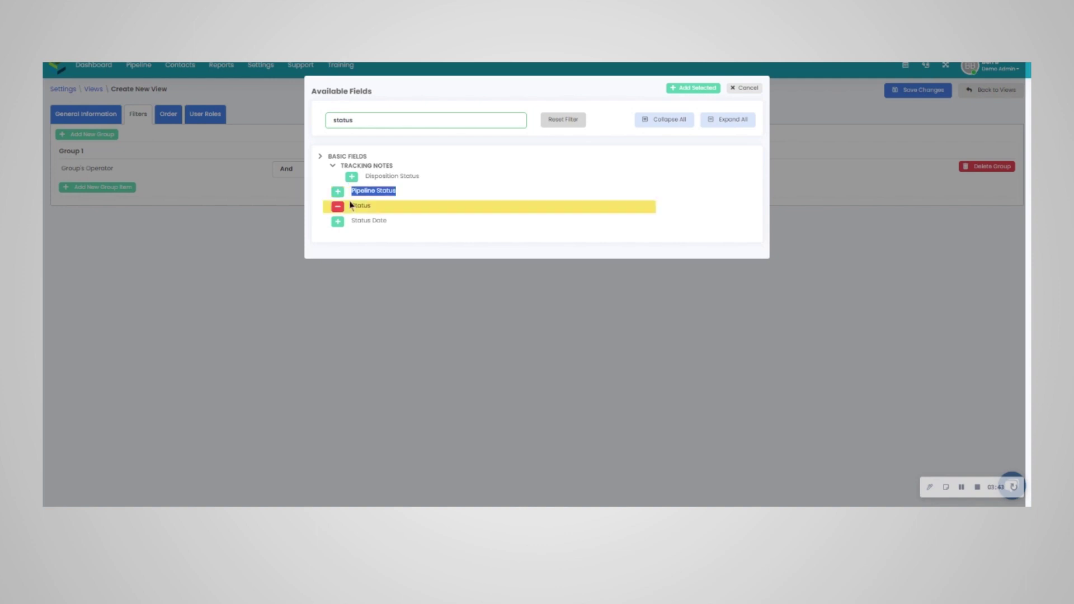
pyautogui.click(384, 191)
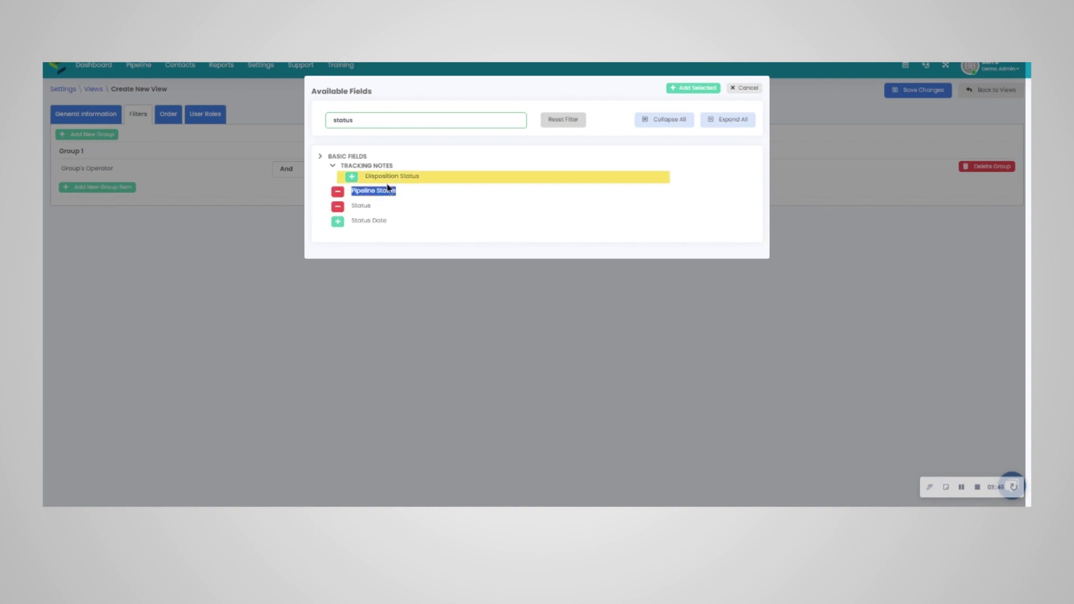
pyautogui.click(402, 119)
pyautogui.doubleClick(401, 119)
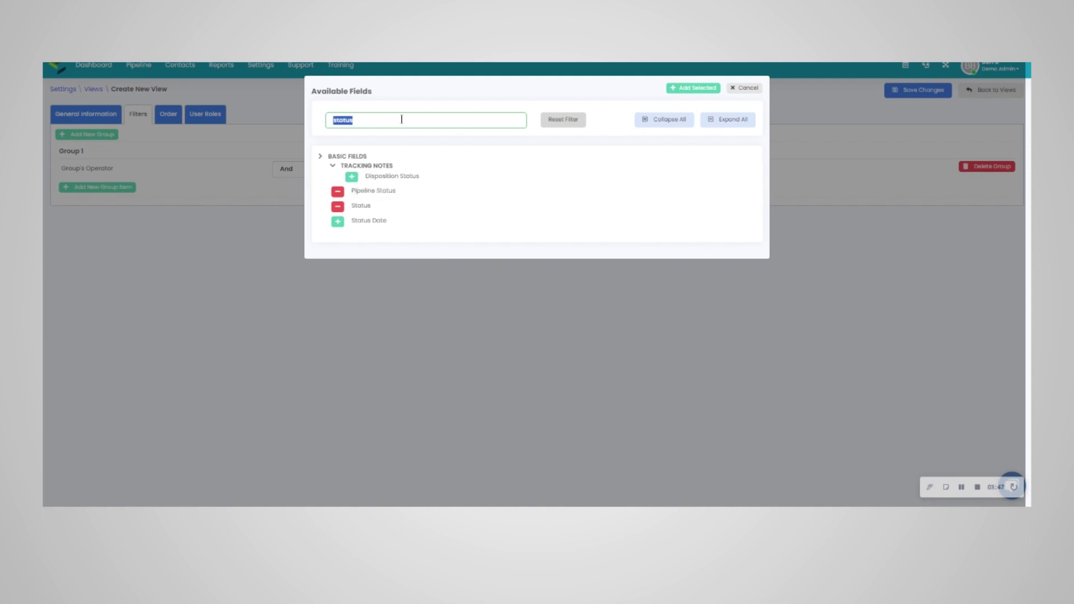
pyautogui.write('subject')
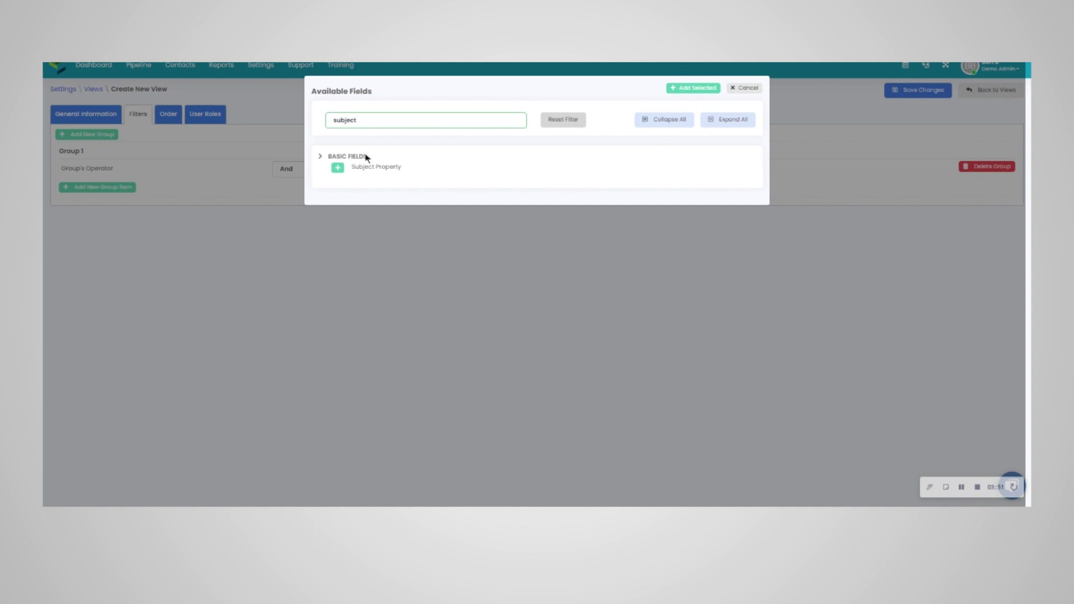
pyautogui.click(338, 167)
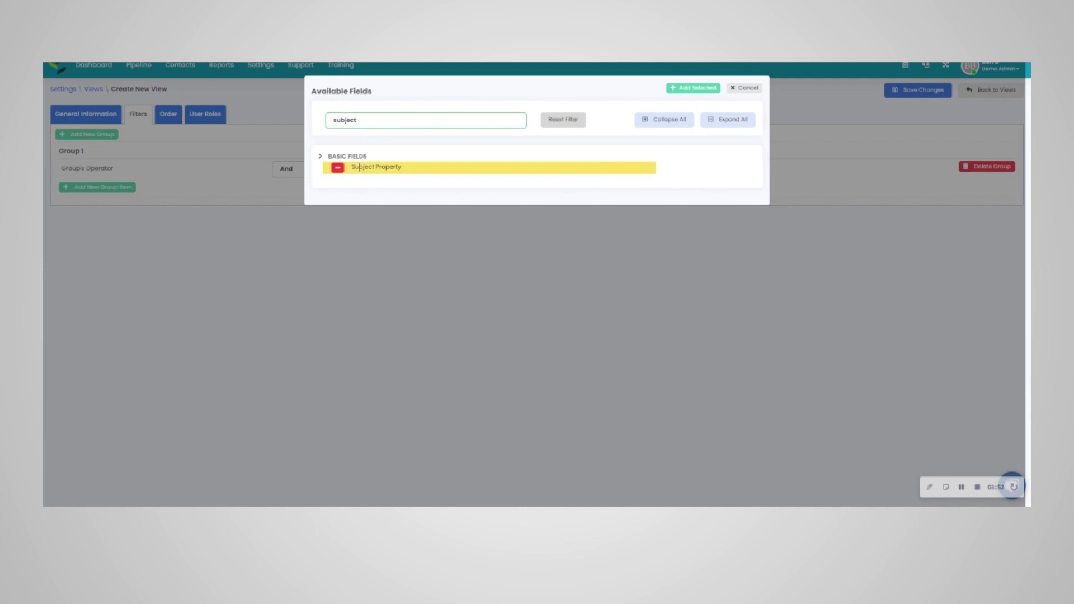
# Clear the field search and scroll through the full Available Fields list
pyautogui.tripleClick(455, 119)
pyautogui.press('BackSpace')
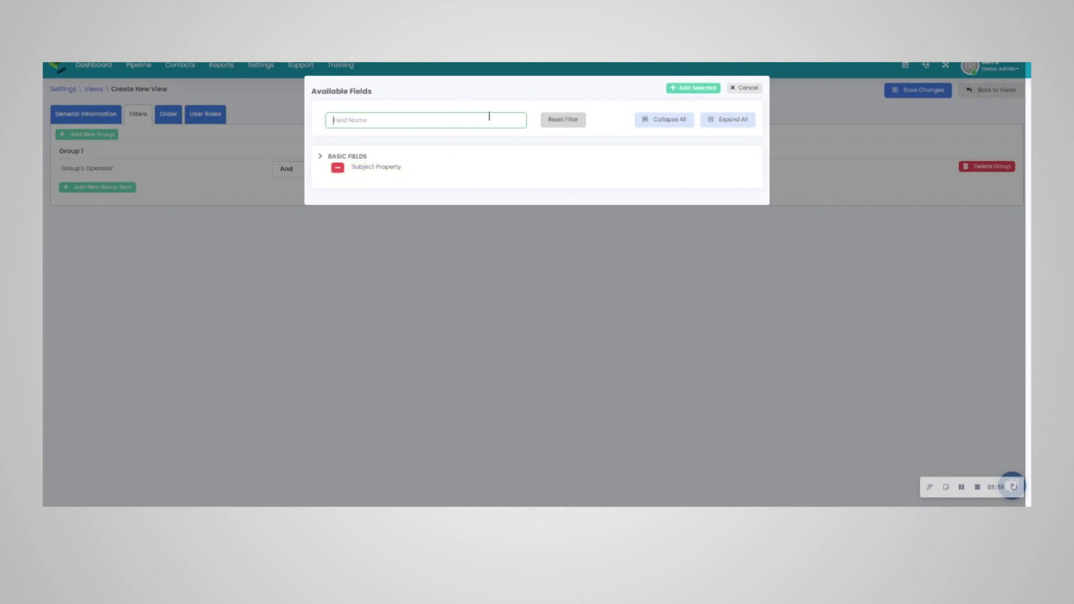
pyautogui.scroll(-4, 542, 216)
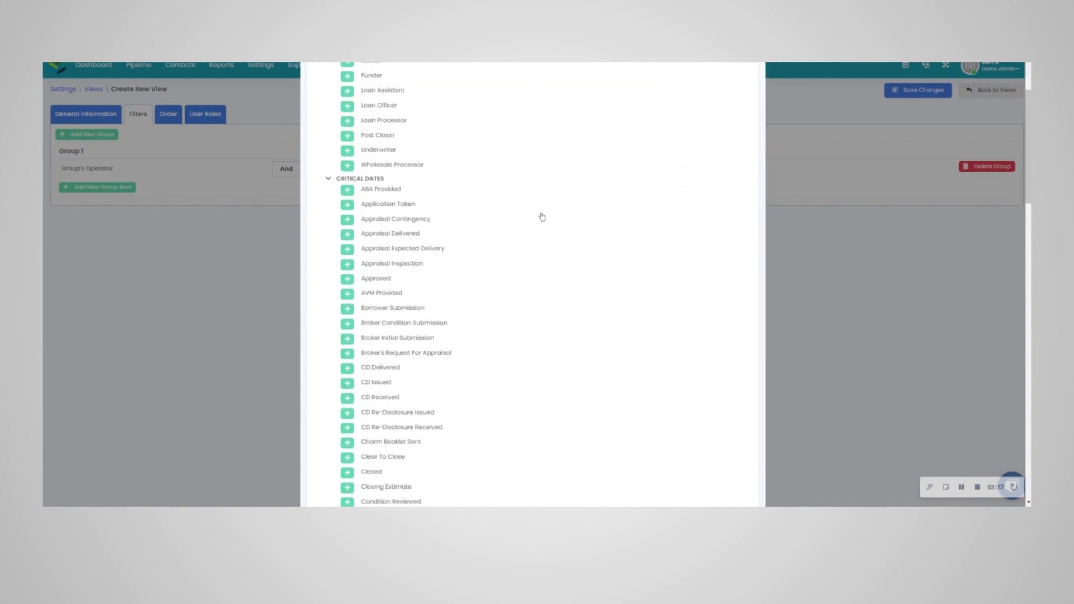
pyautogui.scroll(-7, 549, 220)
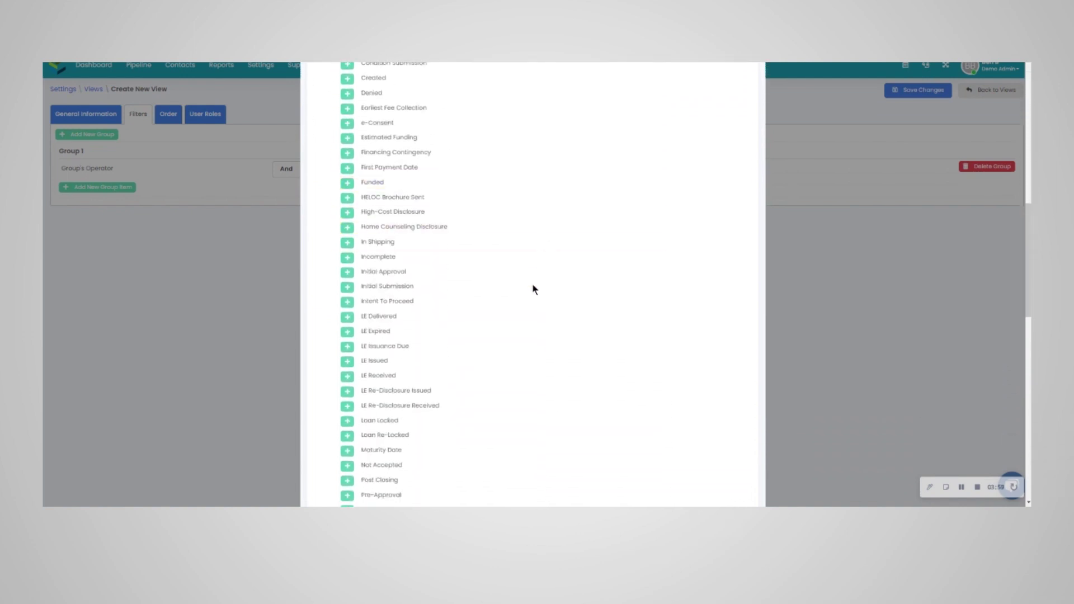
pyautogui.scroll(-4, 526, 187)
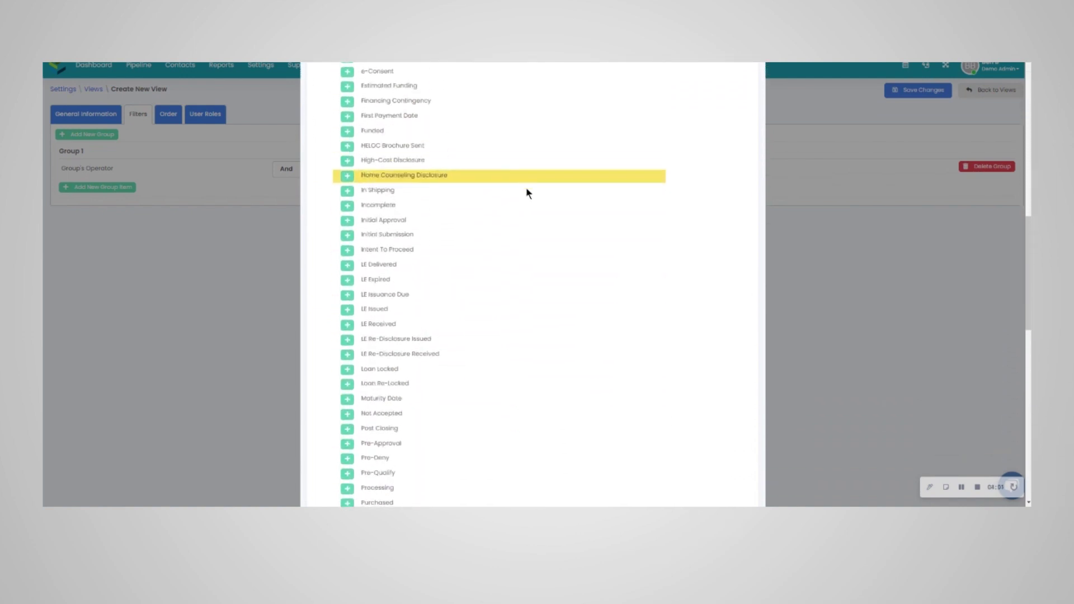
pyautogui.scroll(-15, 570, 395)
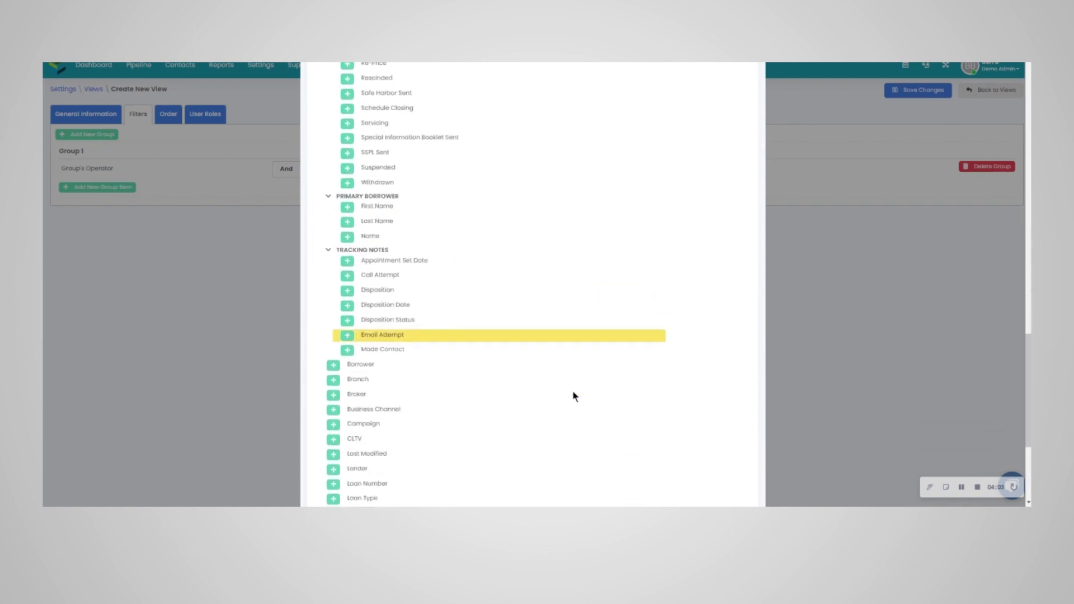
pyautogui.scroll(15, 572, 392)
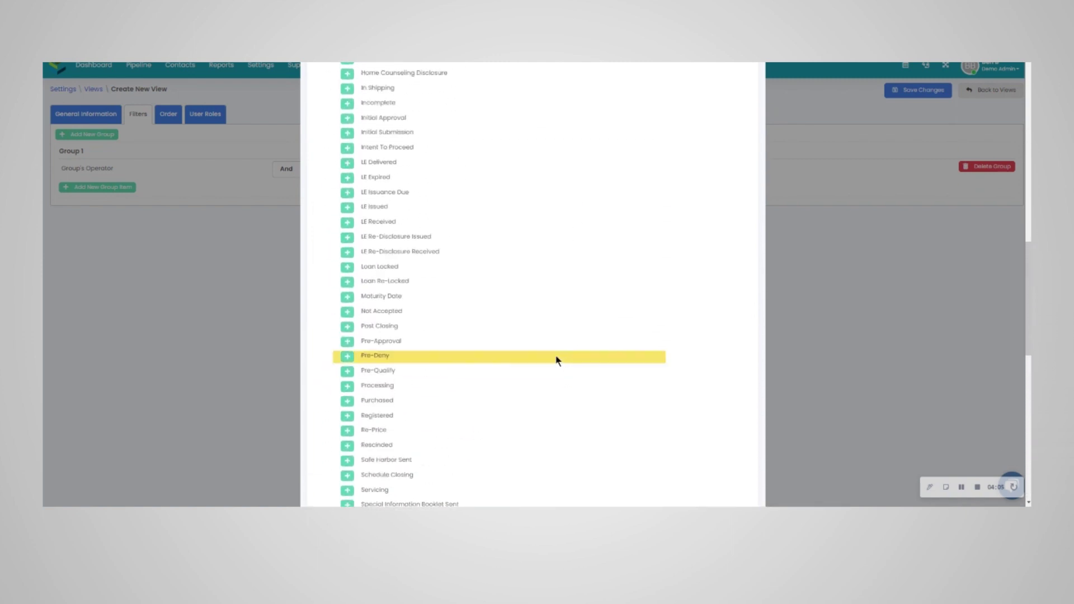
pyautogui.scroll(10, 555, 360)
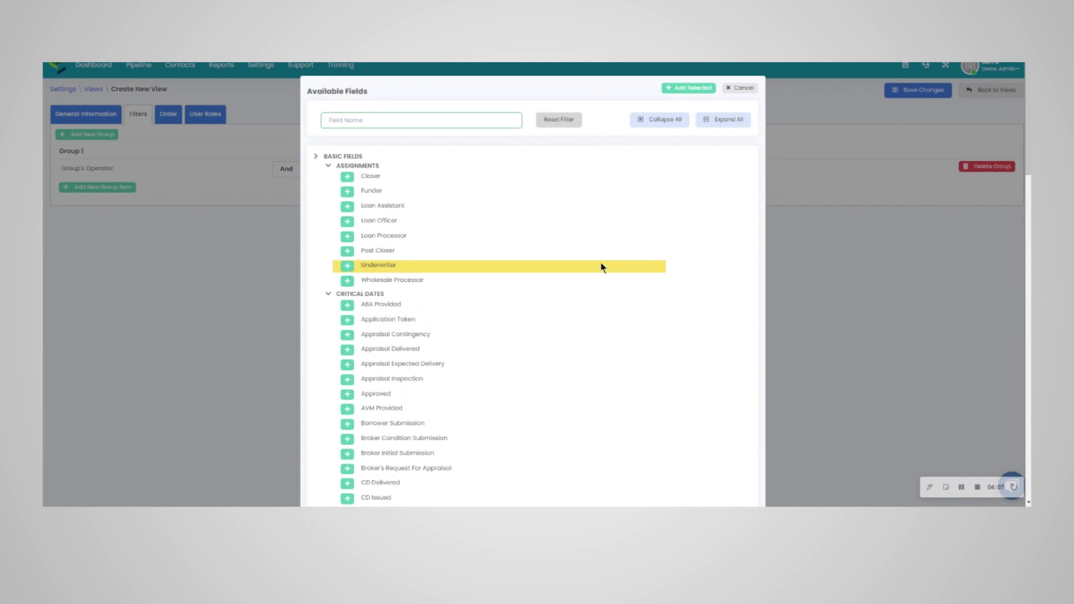
# Add the five chosen fields as Group 1 filter rows, keeping Loan Number and Borrower on Contains
pyautogui.click(688, 87)
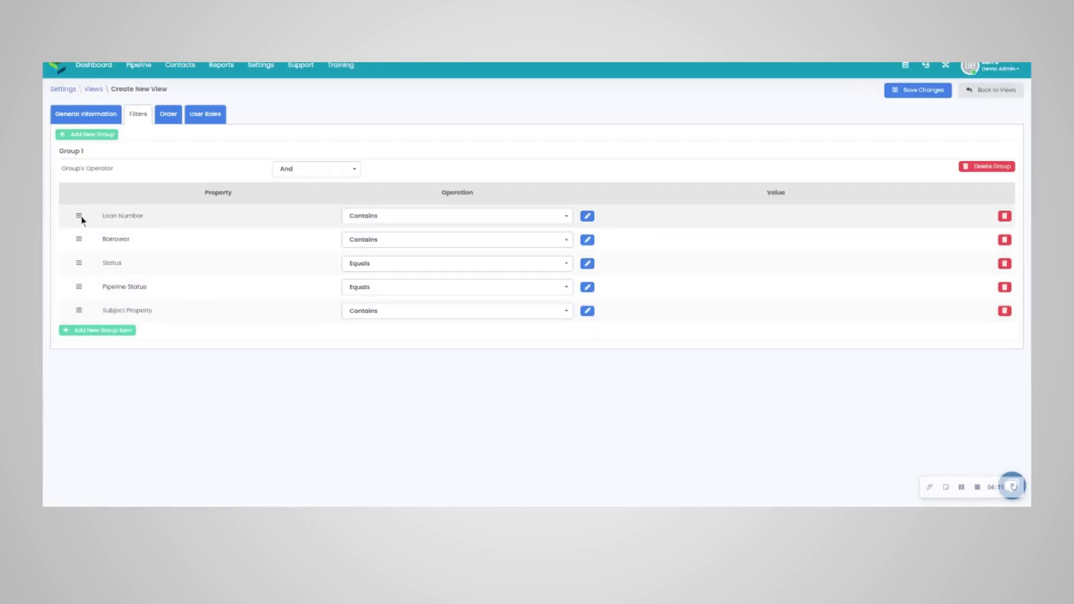
pyautogui.moveTo(78, 216)
pyautogui.mouseDown()
pyautogui.moveTo(79, 240)
pyautogui.moveTo(79, 220)
pyautogui.mouseUp()
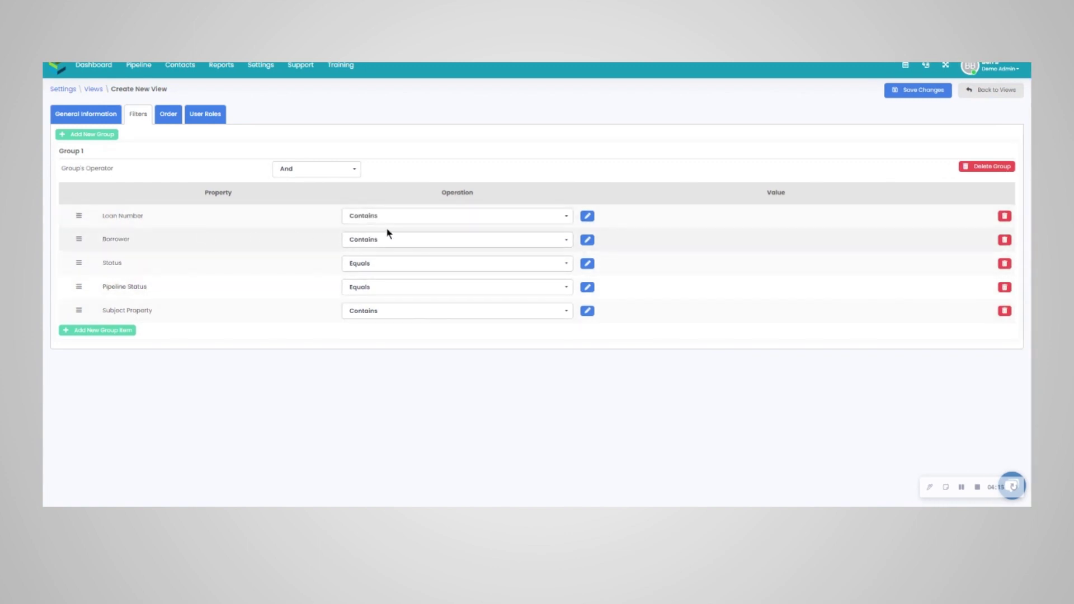
pyautogui.click(425, 224)
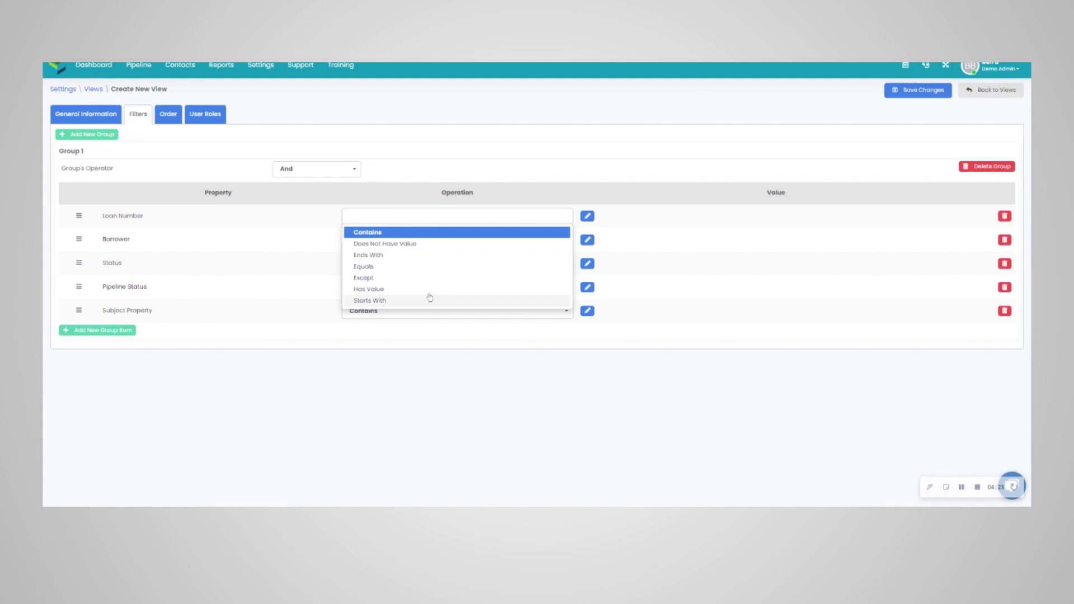
pyautogui.click(391, 233)
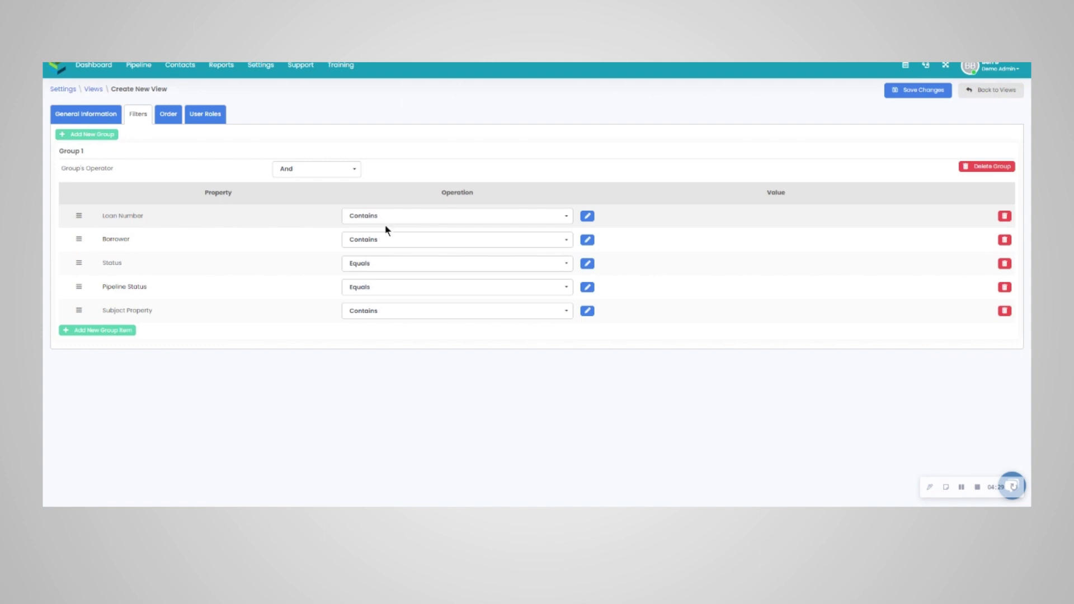
pyautogui.click(386, 244)
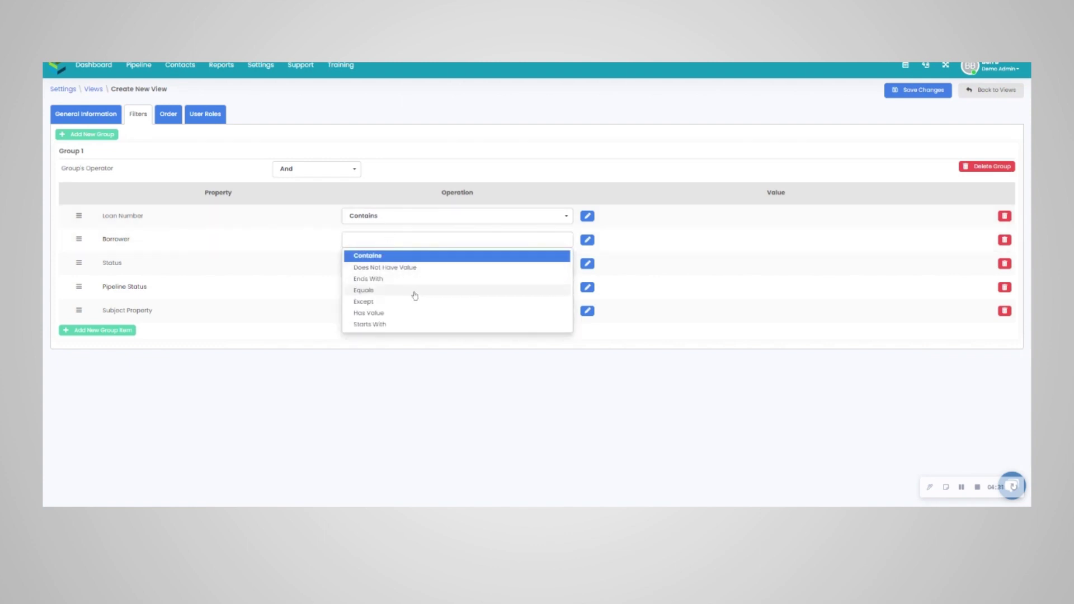
pyautogui.click(621, 246)
pyautogui.doubleClick(458, 192)
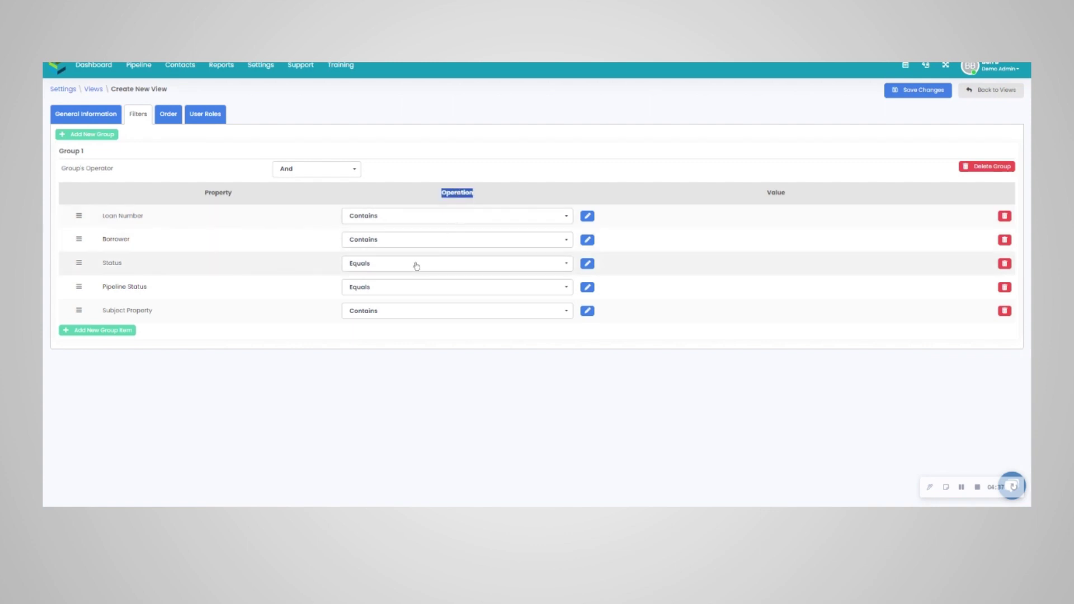
# Change the Status filter's operation to Except
pyautogui.click(618, 171)
pyautogui.click(366, 265)
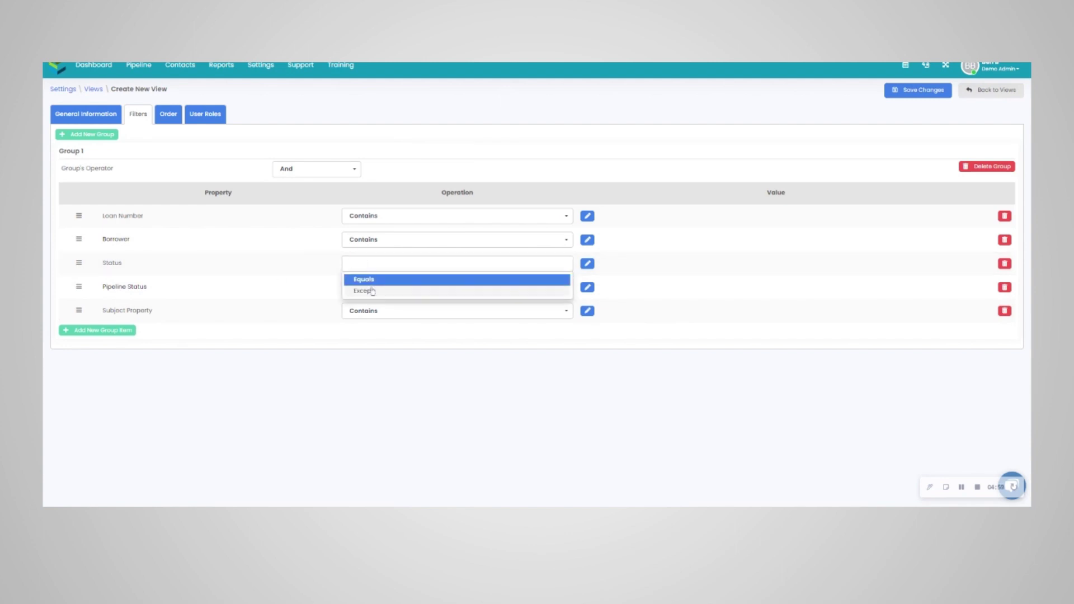
pyautogui.click(371, 289)
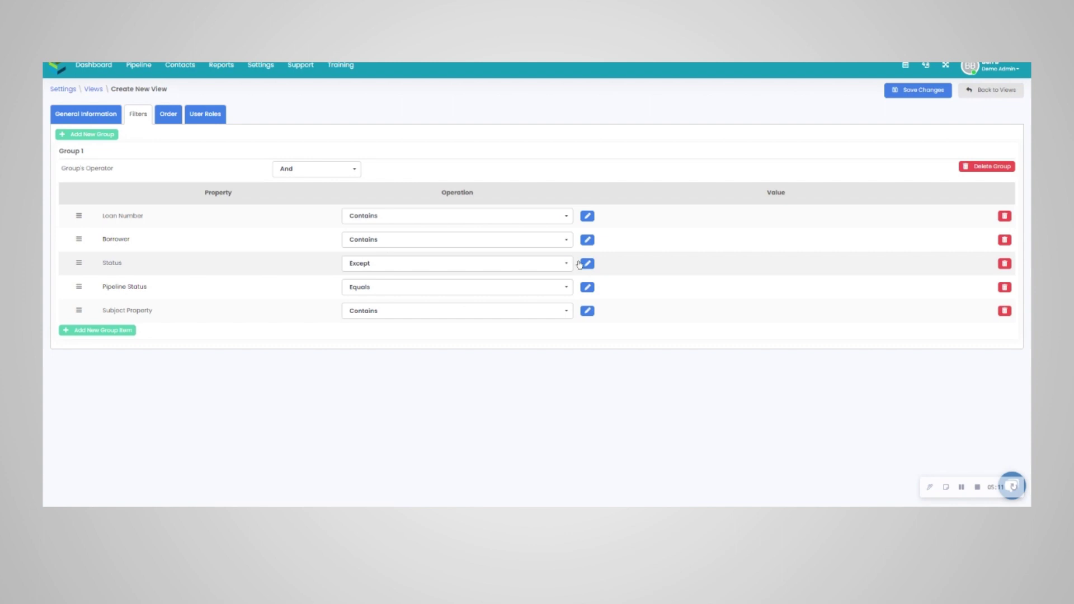
pyautogui.doubleClick(774, 191)
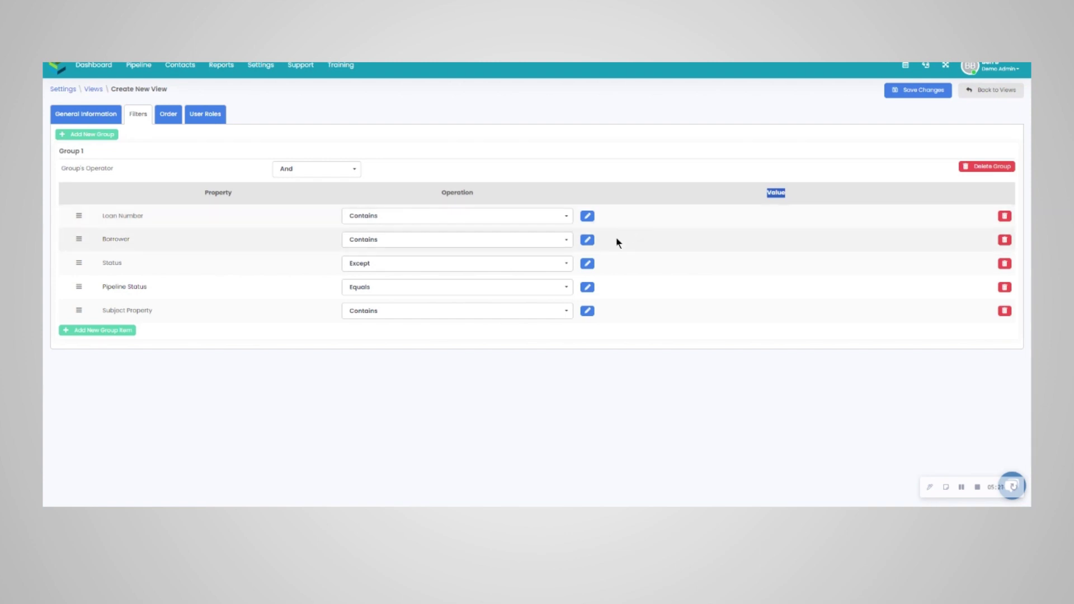
# Set the Status filter values to Denied, Withdrawn, Incomplete and Not Accepted, and save
pyautogui.click(587, 264)
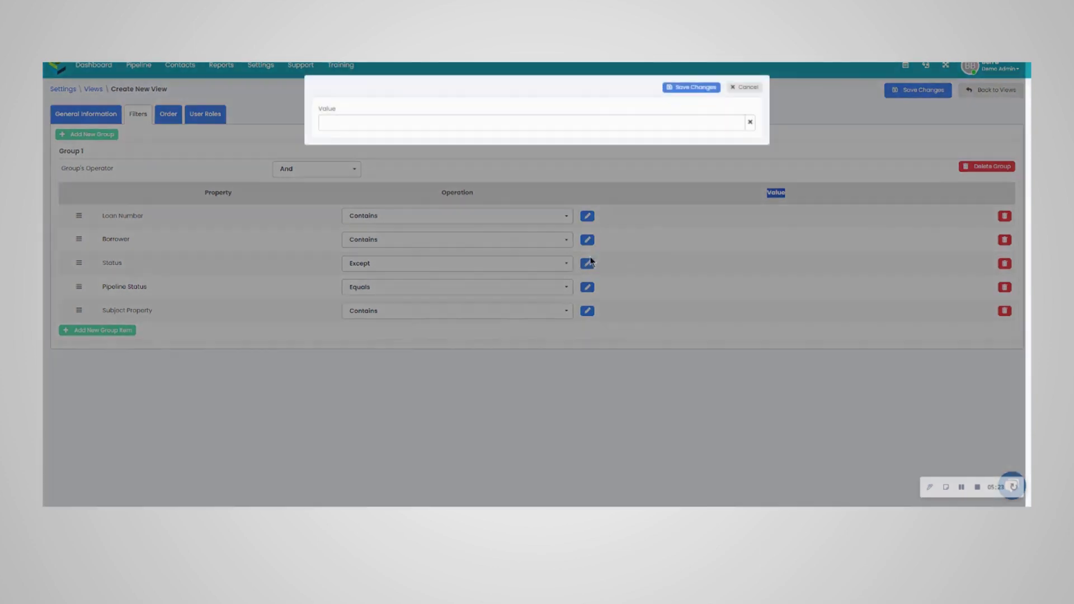
pyautogui.click(364, 123)
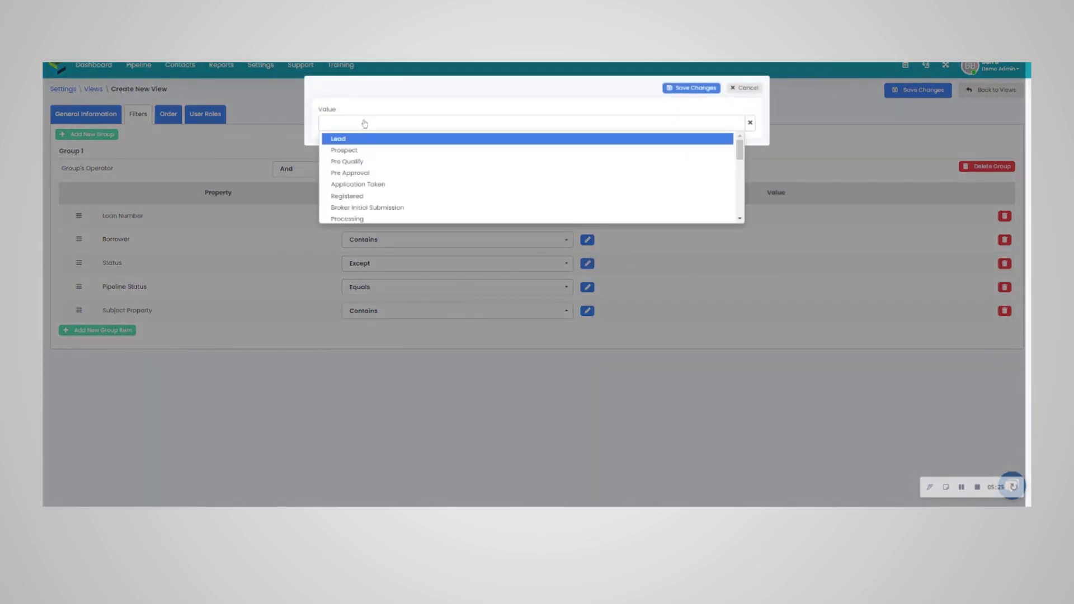
pyautogui.write('Deni')
pyautogui.press('Return')
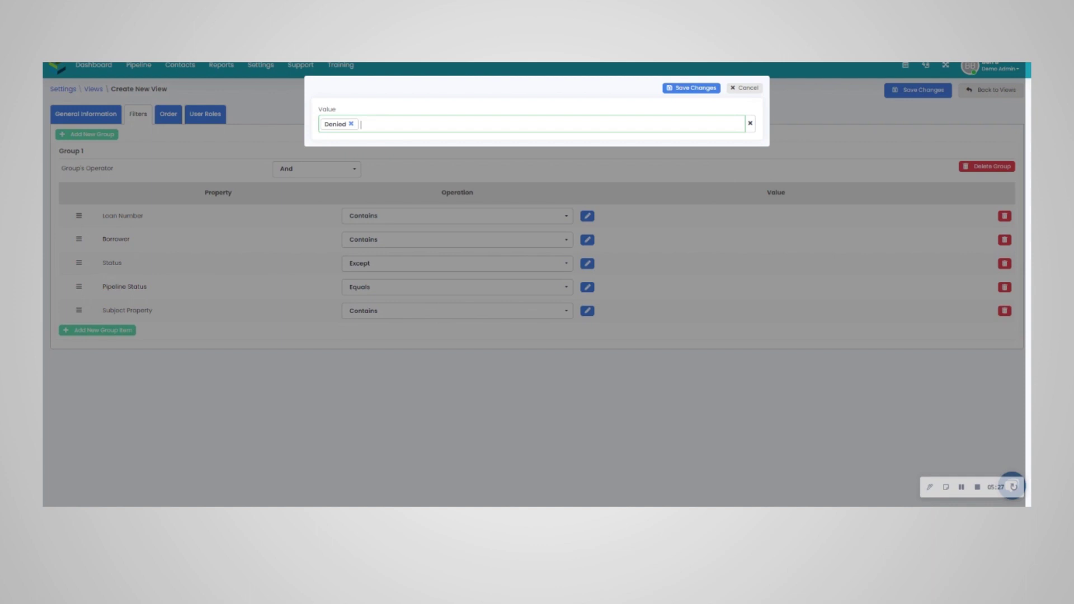
pyautogui.click(364, 124)
pyautogui.write('withdr')
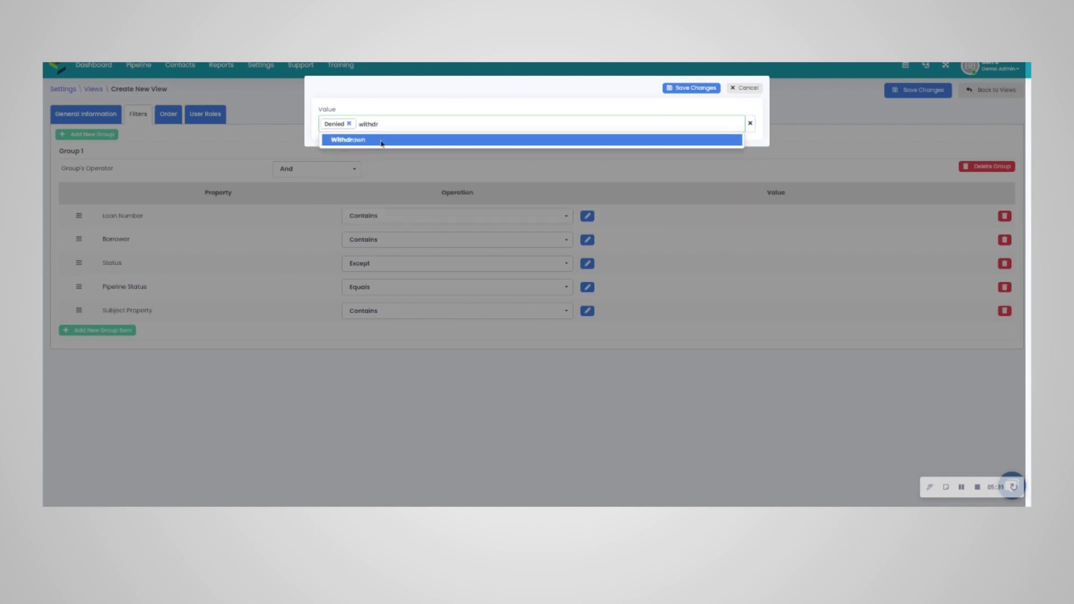
pyautogui.click(381, 141)
pyautogui.click(439, 123)
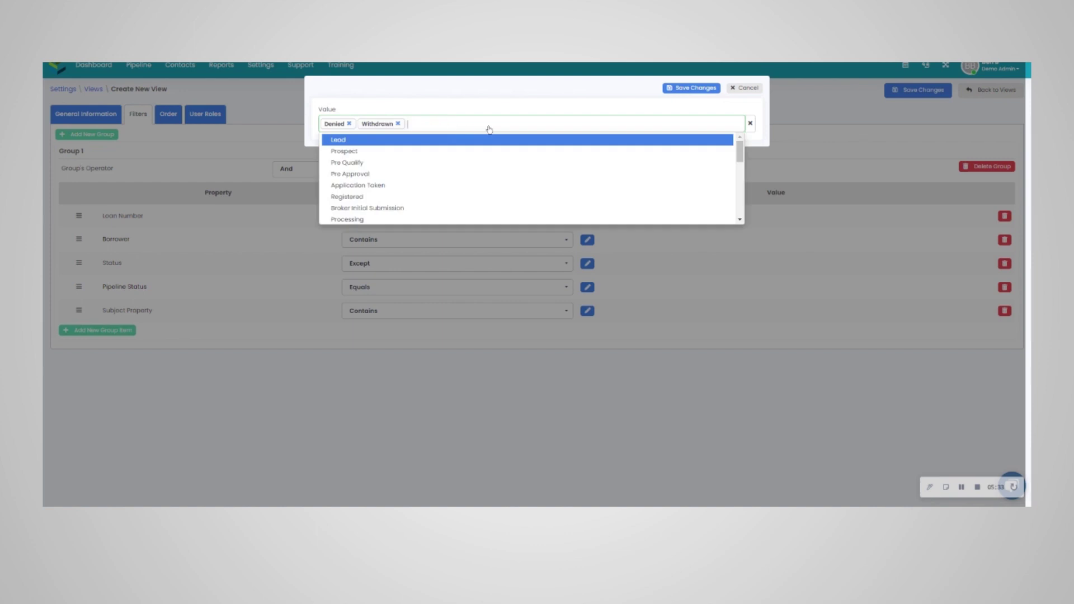
pyautogui.write('incom')
pyautogui.click(504, 141)
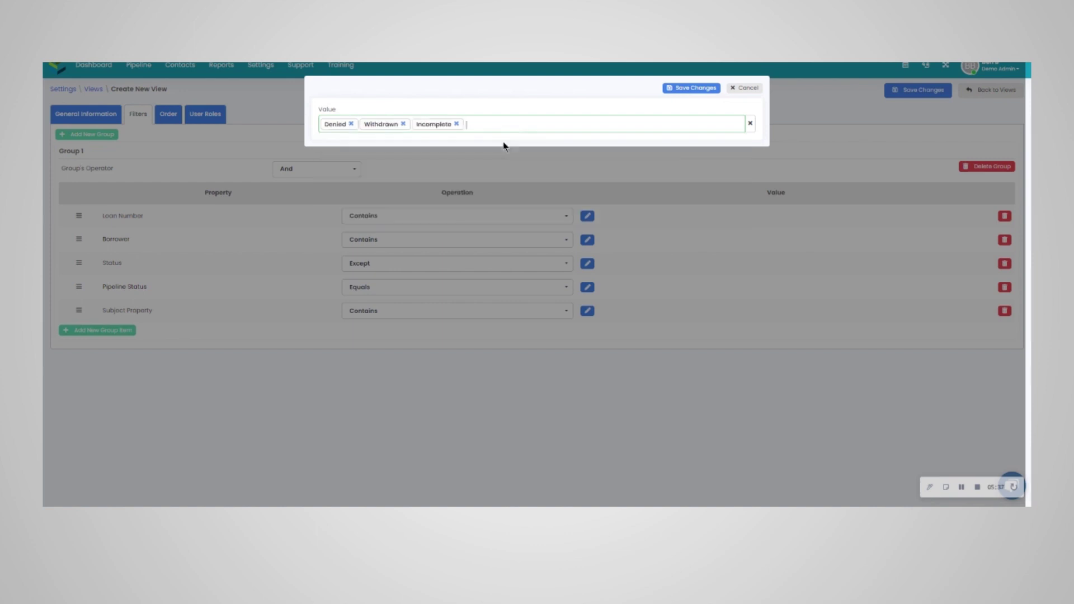
pyautogui.click(548, 126)
pyautogui.write('not acc')
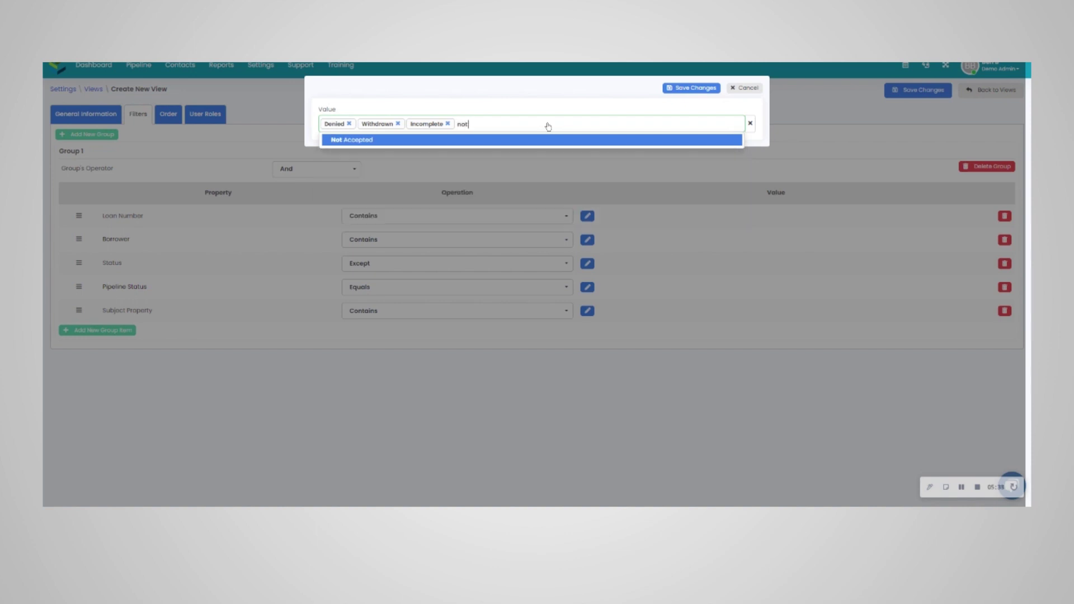
pyautogui.click(547, 140)
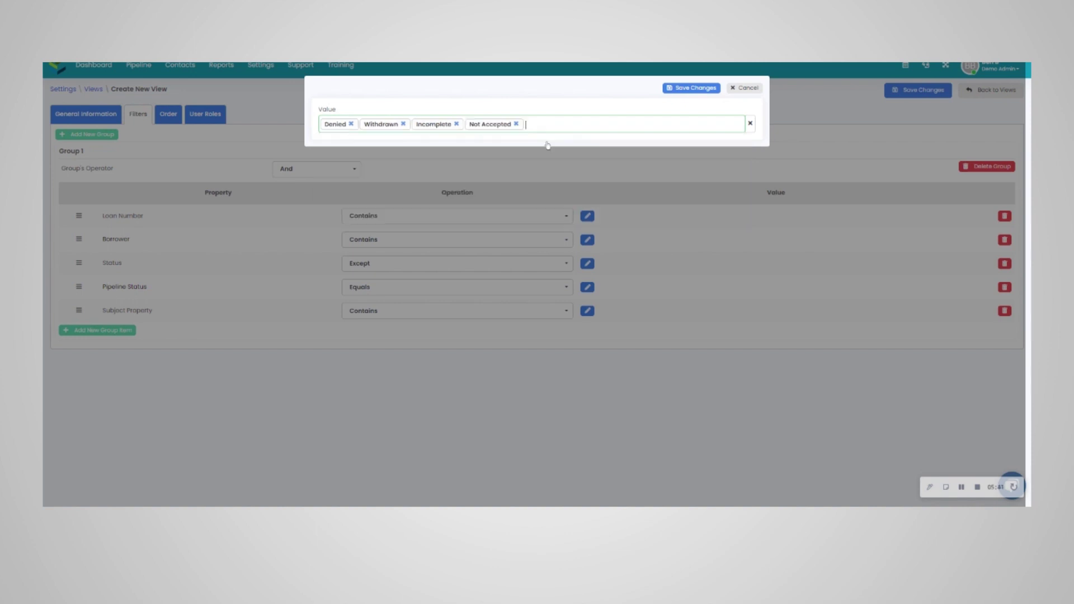
pyautogui.click(692, 88)
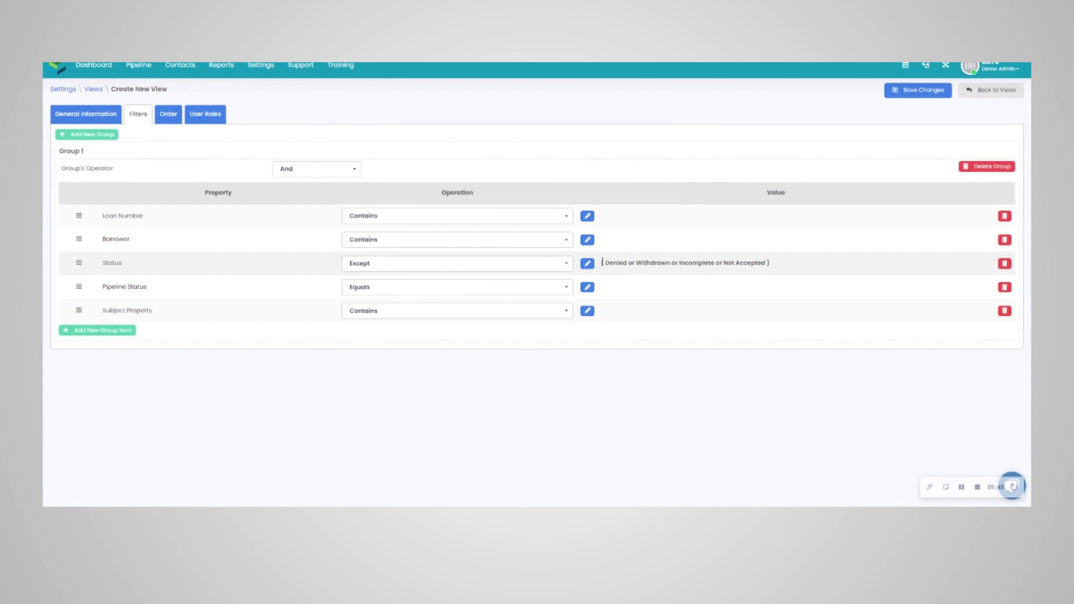
pyautogui.moveTo(637, 263); pyautogui.dragTo(777, 271)
pyautogui.click(817, 271)
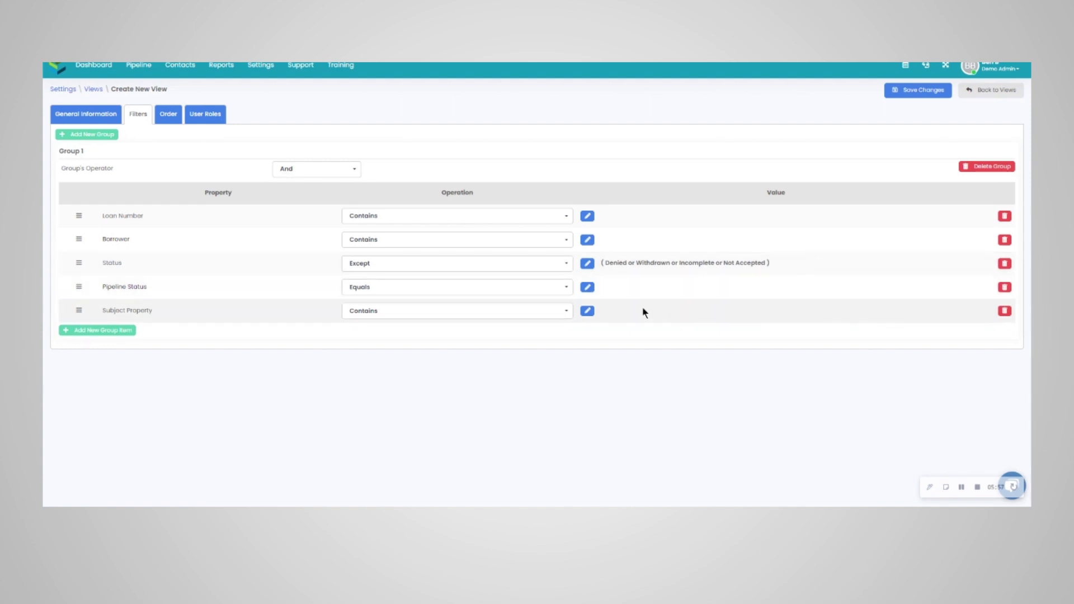
# Set the Pipeline Status filter value to Active
pyautogui.click(586, 289)
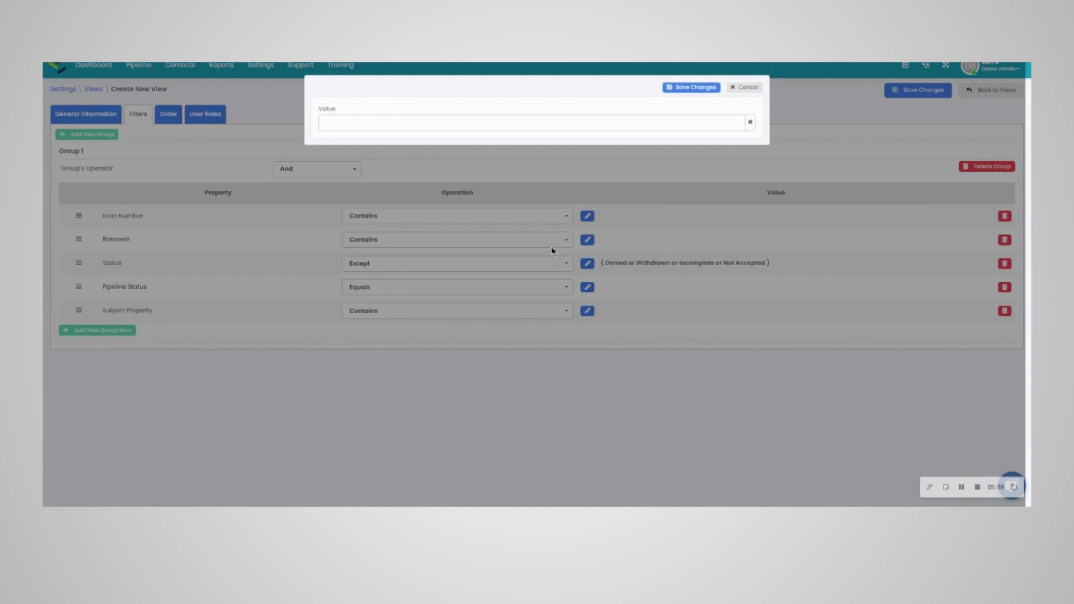
pyautogui.click(417, 124)
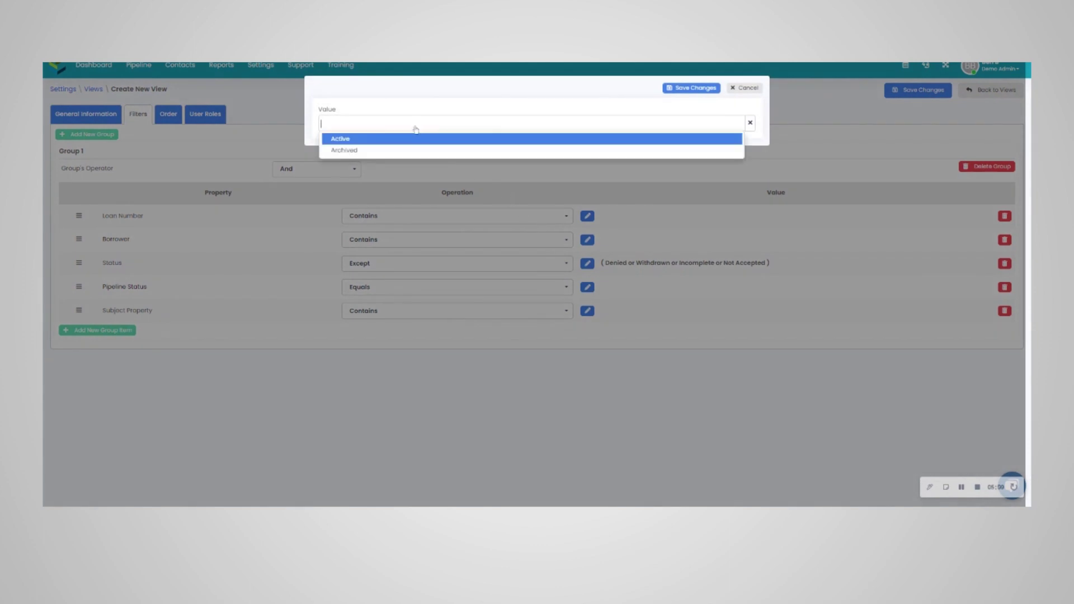
pyautogui.click(342, 140)
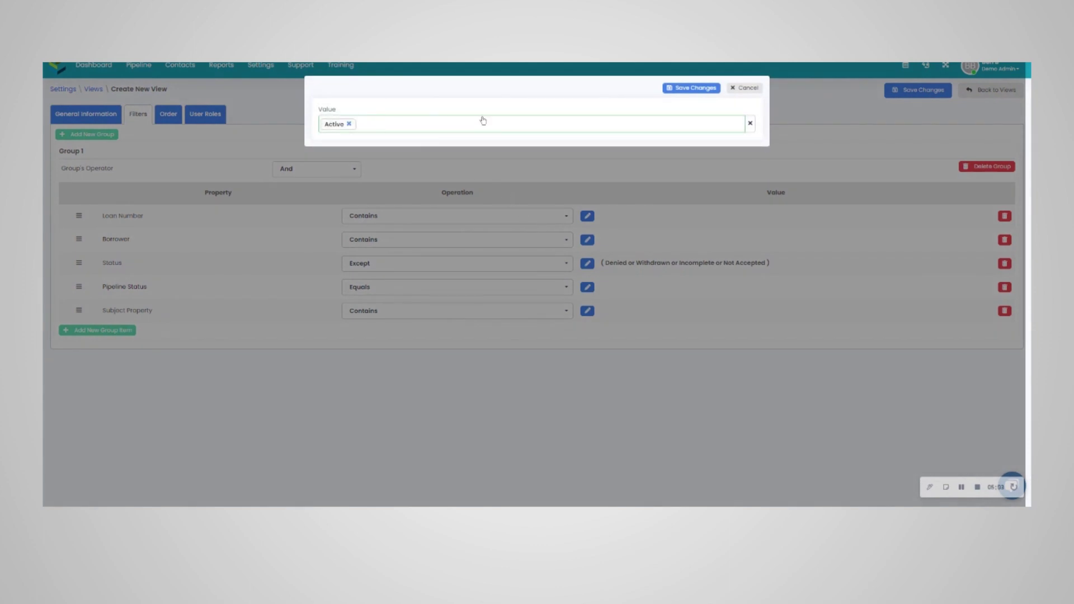
pyautogui.click(677, 88)
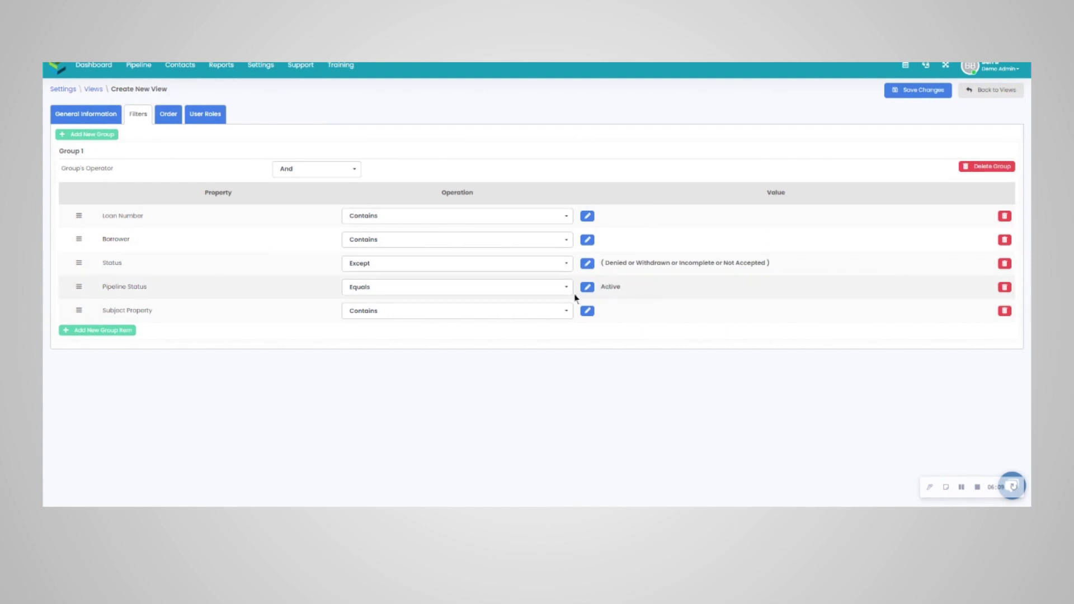
# Keep Subject Property on Contains and move the Pipeline Status row below it
pyautogui.click(527, 311)
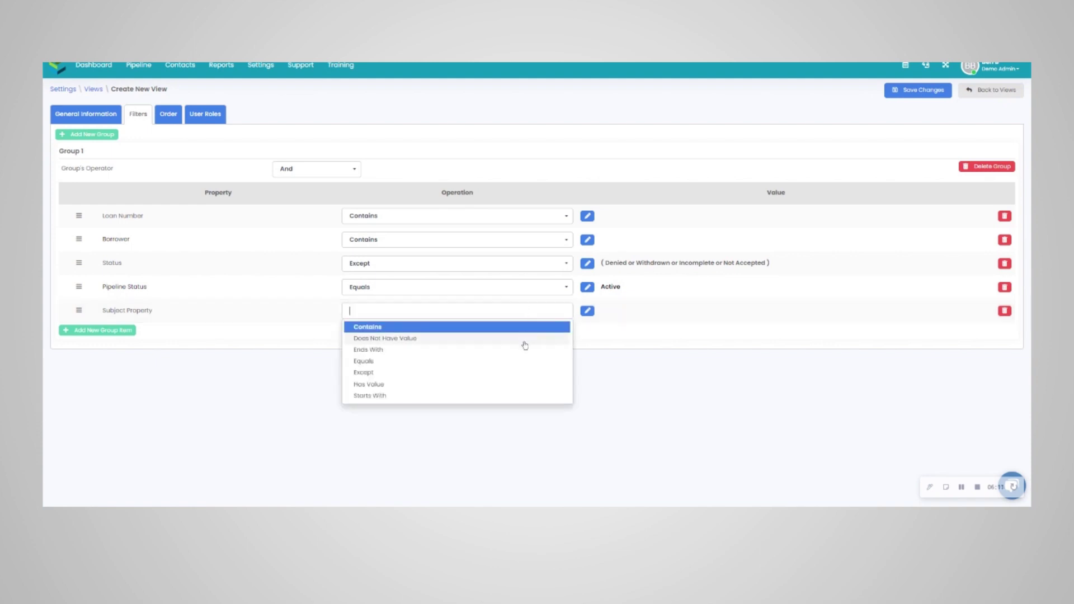
pyautogui.click(506, 328)
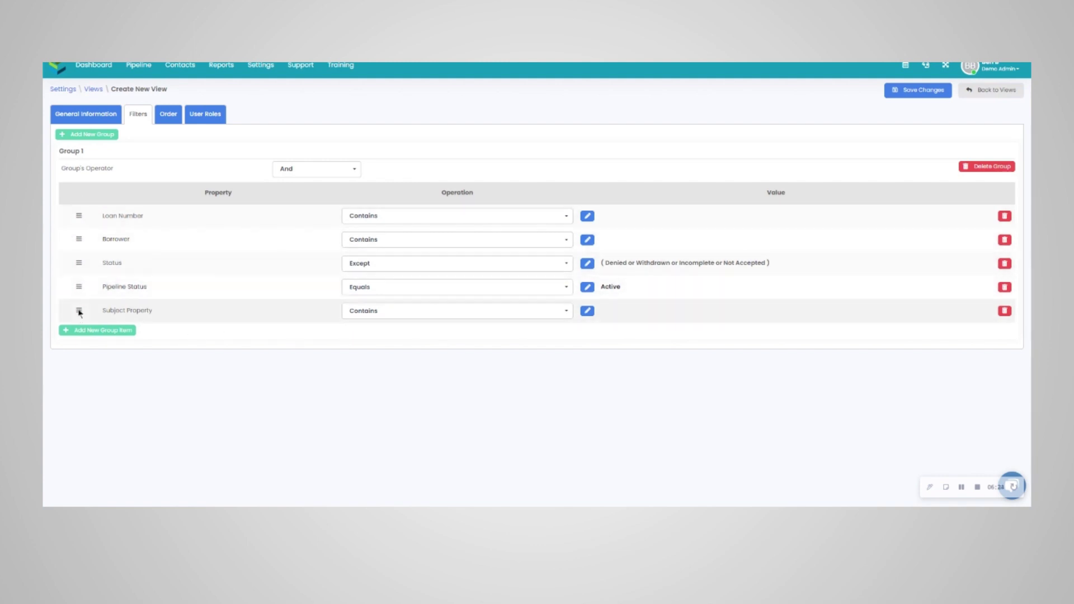
pyautogui.moveTo(78, 216)
pyautogui.mouseDown()
pyautogui.moveTo(84, 288)
pyautogui.moveTo(75, 216)
pyautogui.mouseUp()
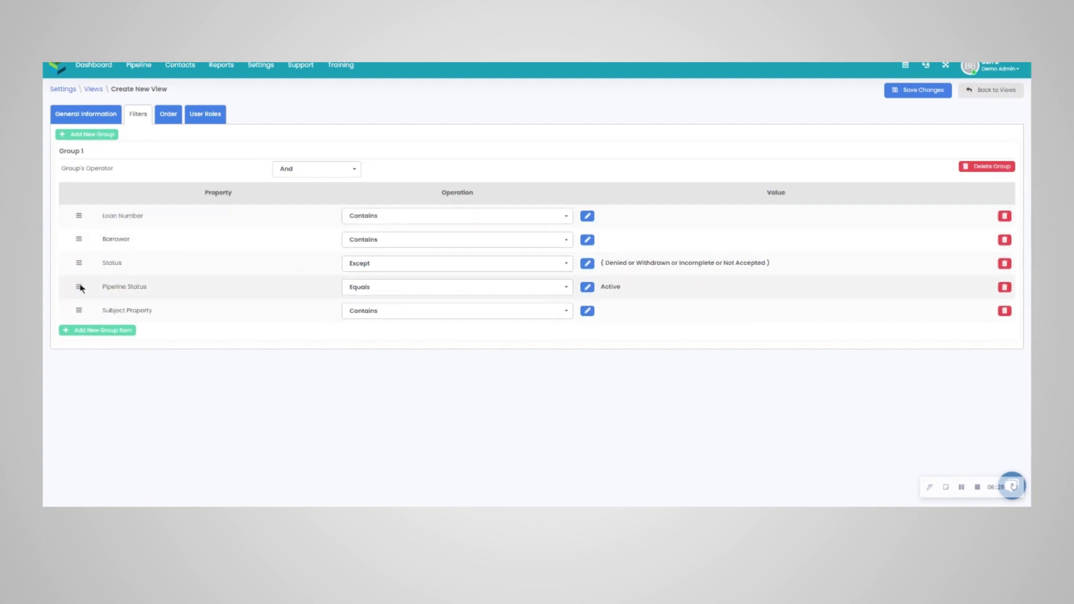
pyautogui.moveTo(78, 286); pyautogui.dragTo(85, 311)
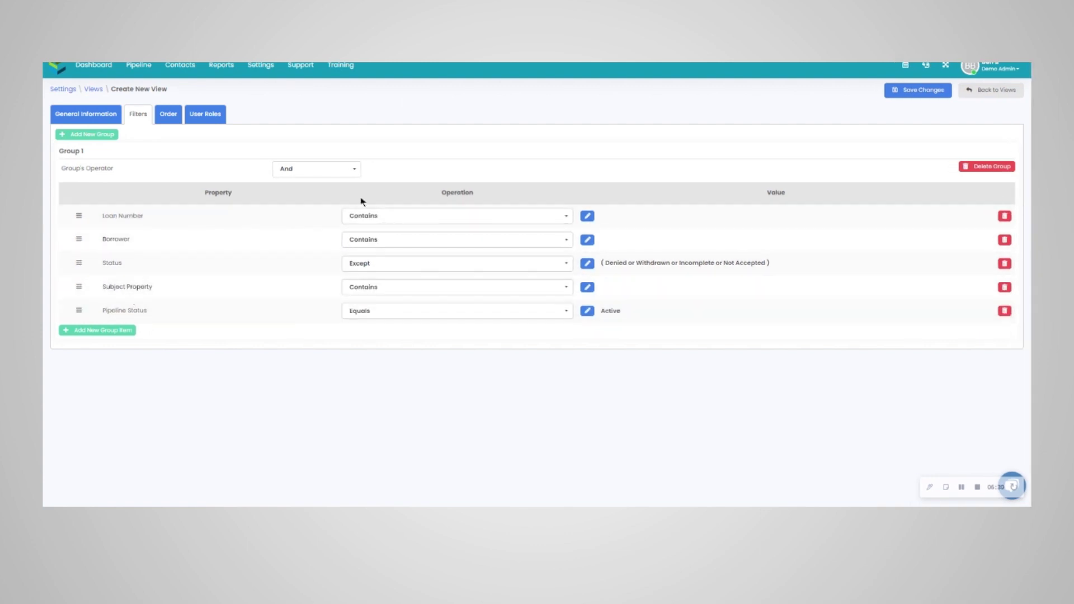
pyautogui.click(174, 114)
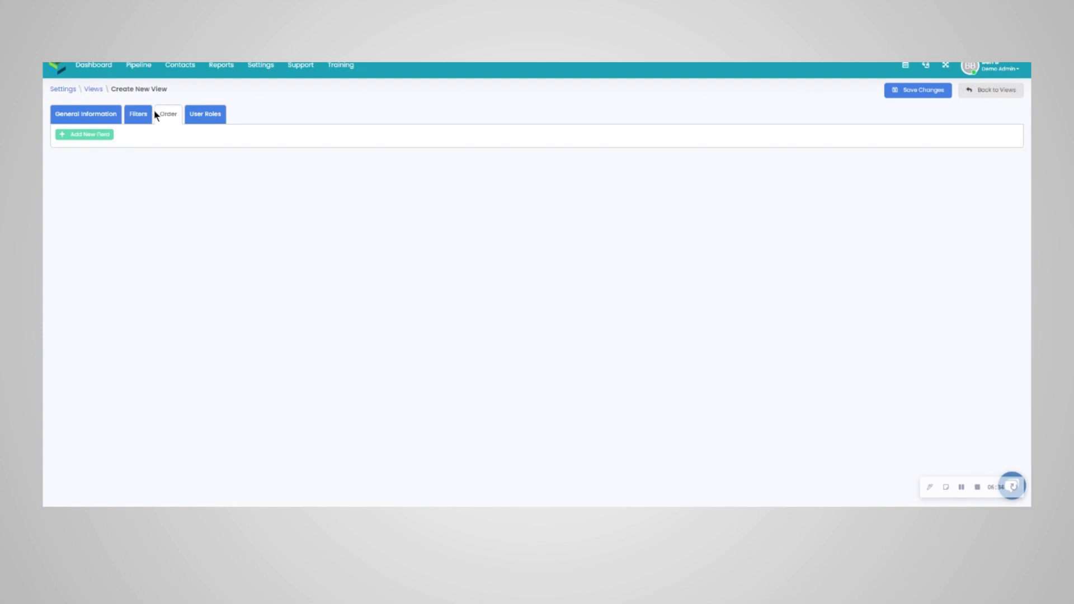
# Add Critical Dates > Closing Estimate as the view's sort field, in Descending direction
pyautogui.click(101, 135)
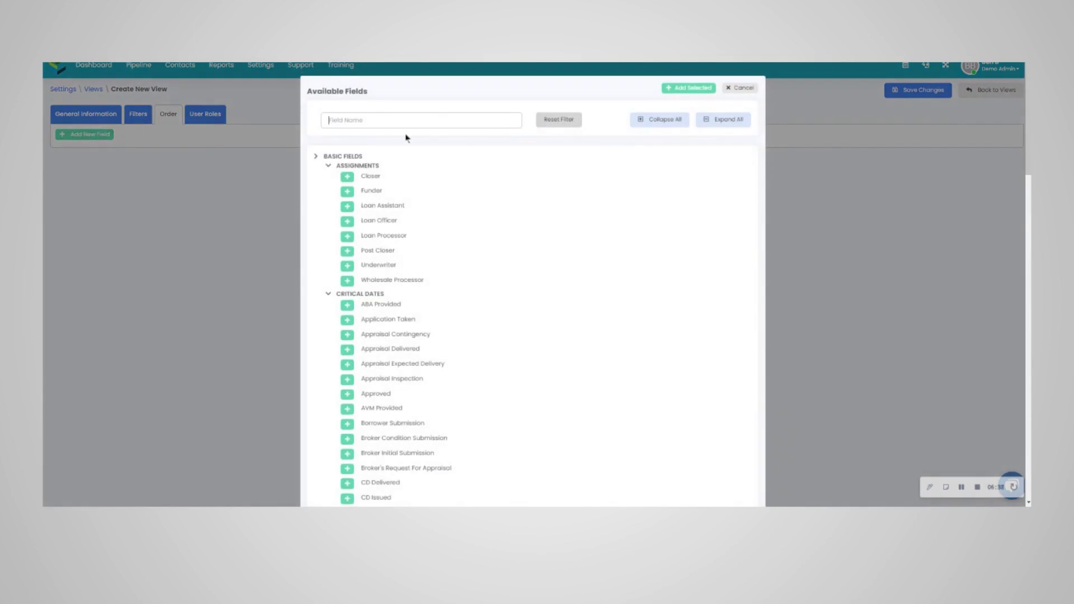
pyautogui.write('closing')
pyautogui.click(351, 177)
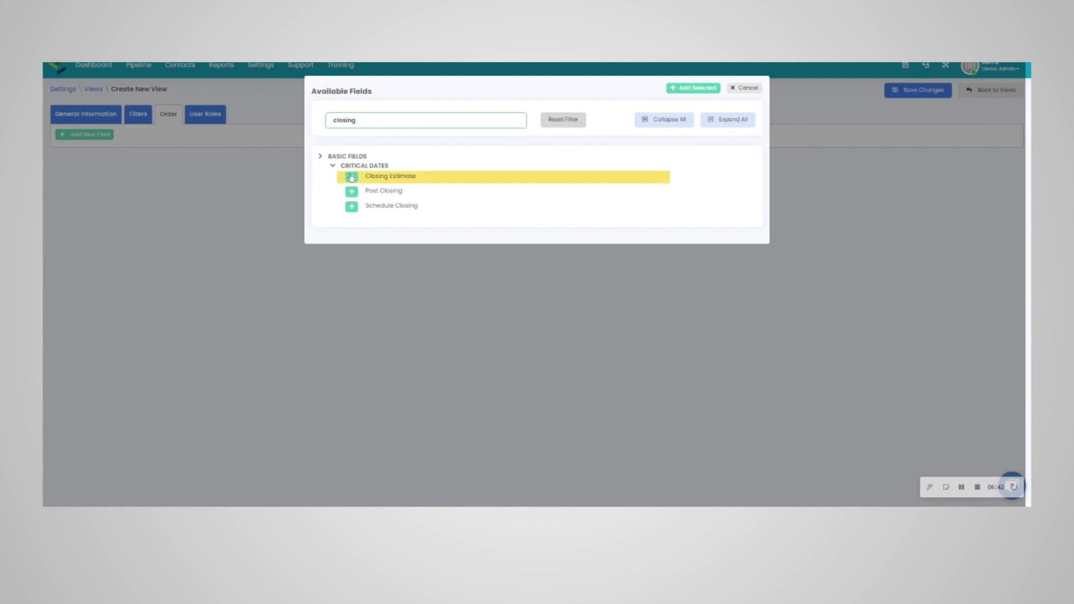
pyautogui.click(679, 88)
pyautogui.click(621, 167)
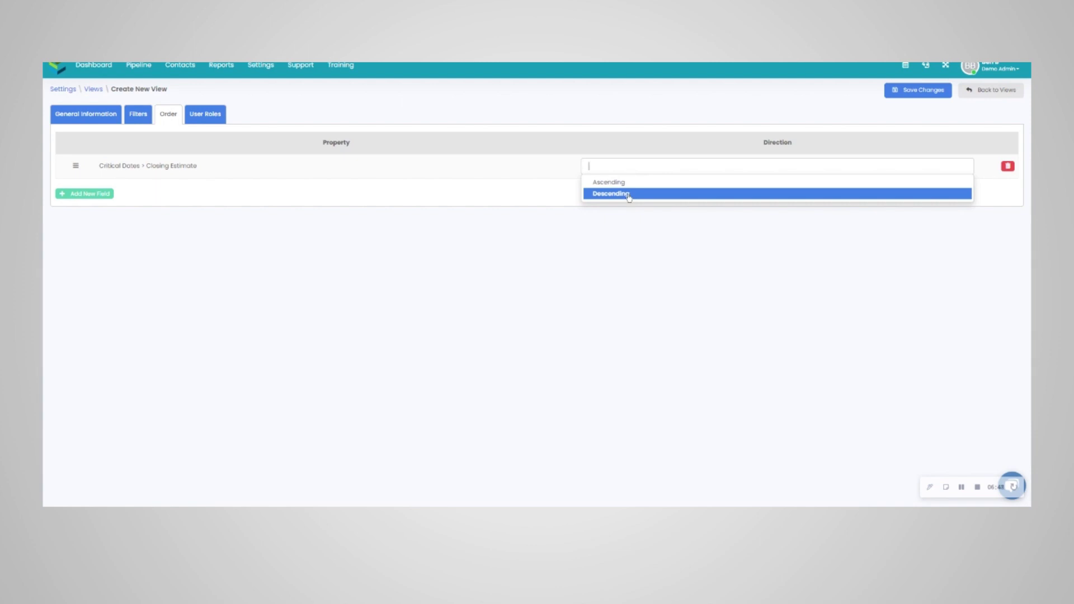
pyautogui.click(628, 196)
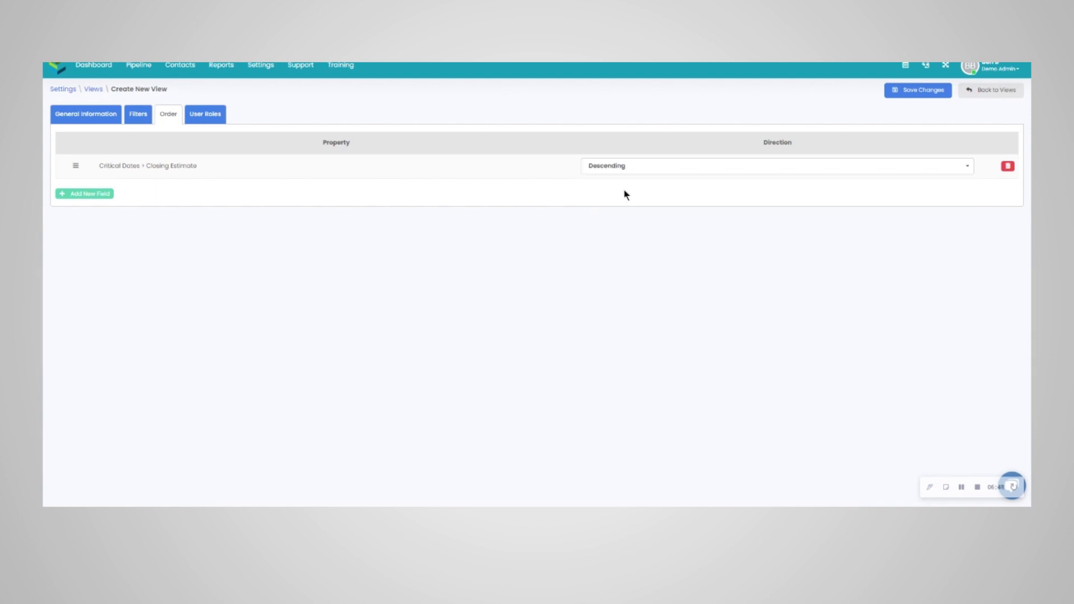
# Grant view access to every user role in the view's User Roles settings
pyautogui.click(216, 117)
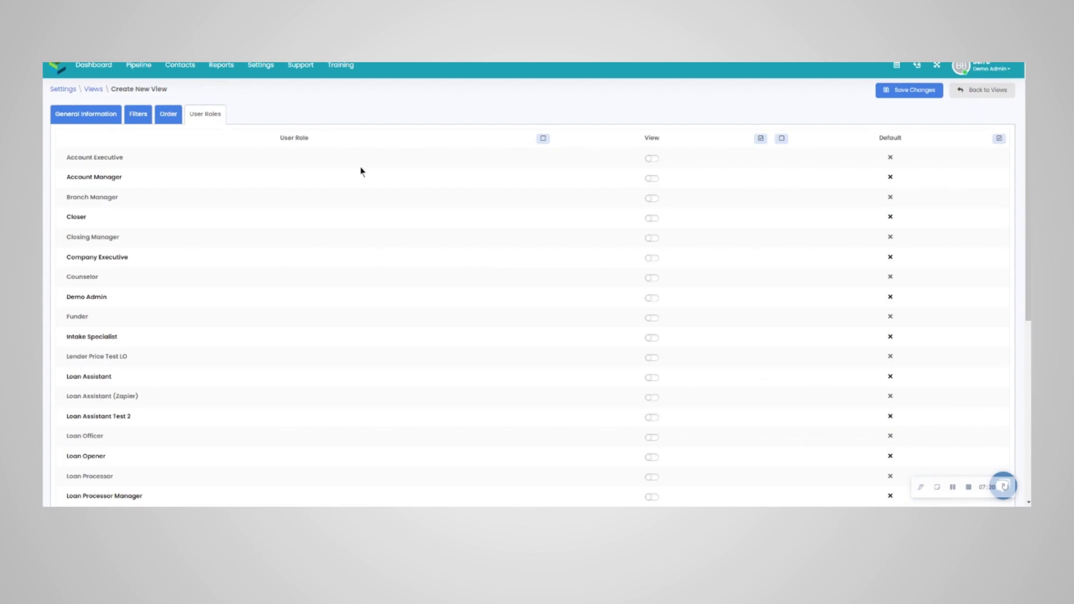
pyautogui.scroll(-2, 392, 246)
pyautogui.scroll(2, 425, 280)
pyautogui.doubleClick(652, 138)
pyautogui.click(891, 138)
pyautogui.doubleClick(891, 139)
pyautogui.doubleClick(652, 137)
pyautogui.click(761, 139)
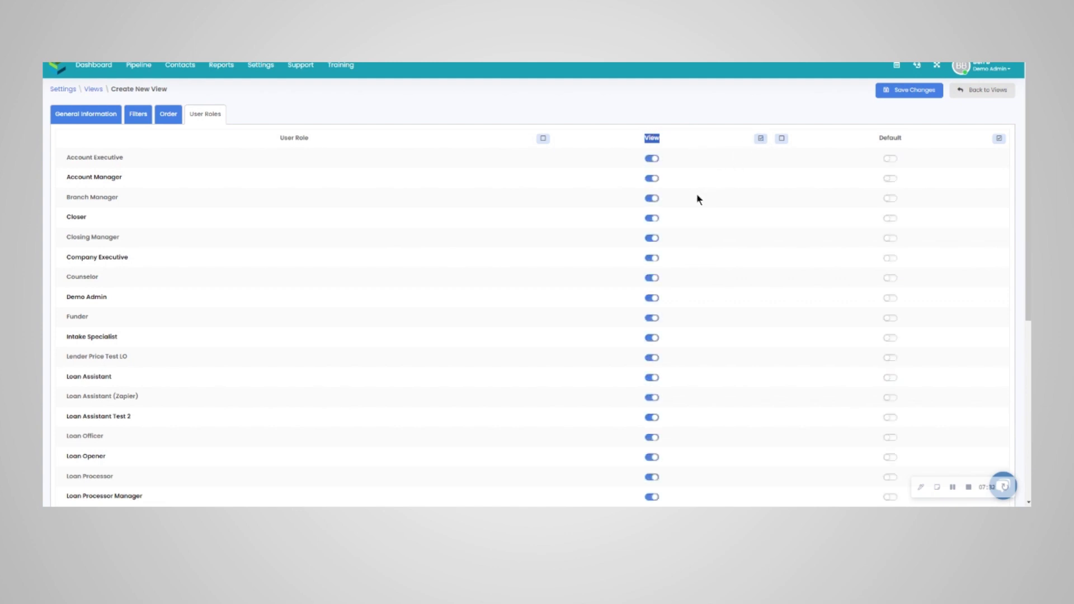
# Toggle Default on then off so no role has it as default, and save the view
pyautogui.scroll(-4, 675, 236)
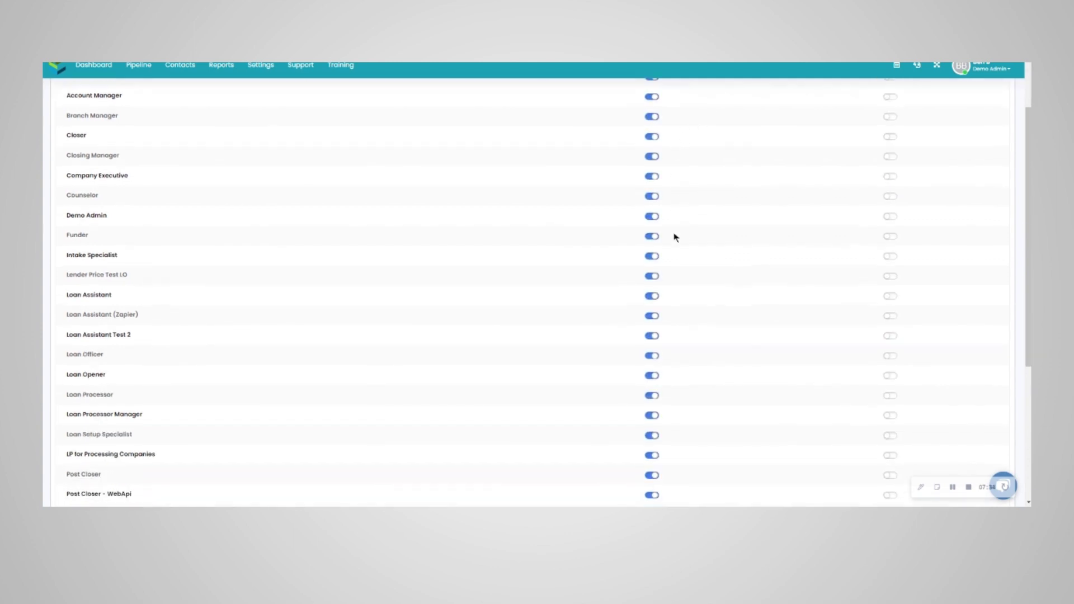
pyautogui.scroll(-2, 674, 238)
pyautogui.scroll(5, 675, 239)
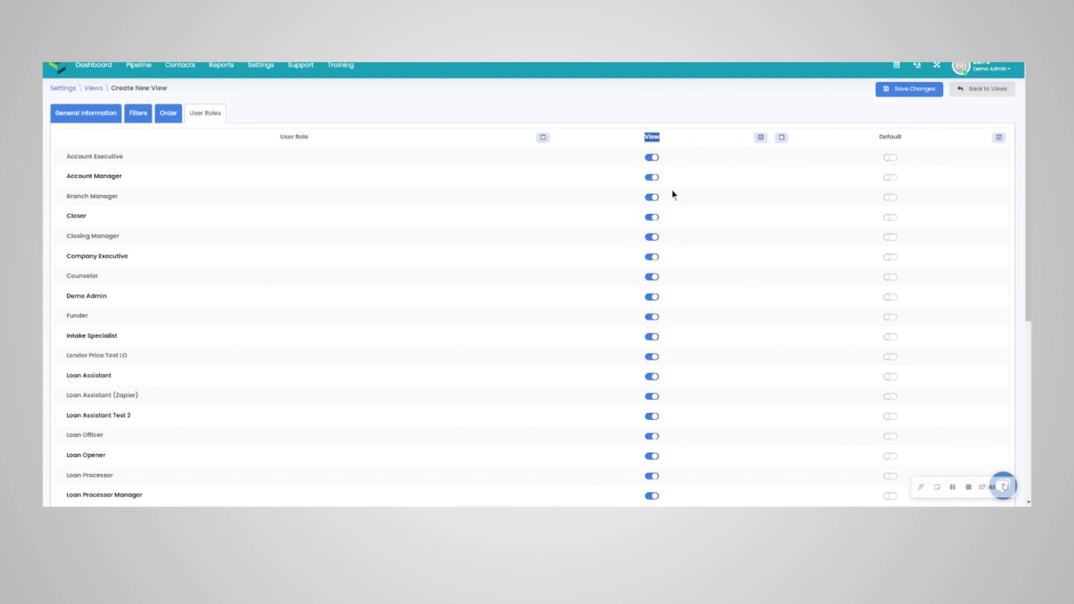
pyautogui.doubleClick(890, 136)
pyautogui.click(1000, 138)
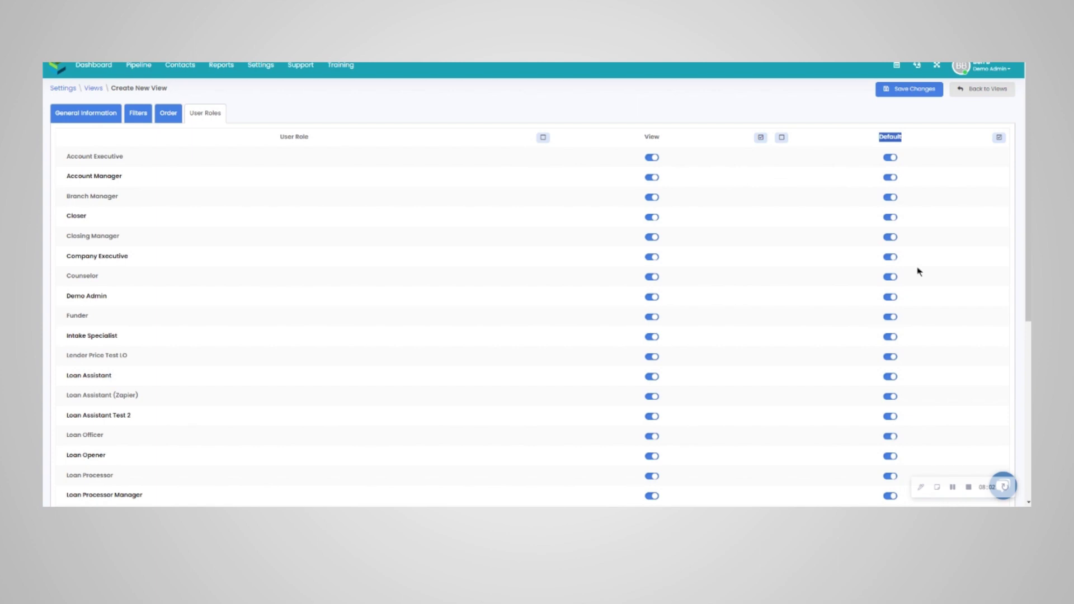
pyautogui.click(782, 137)
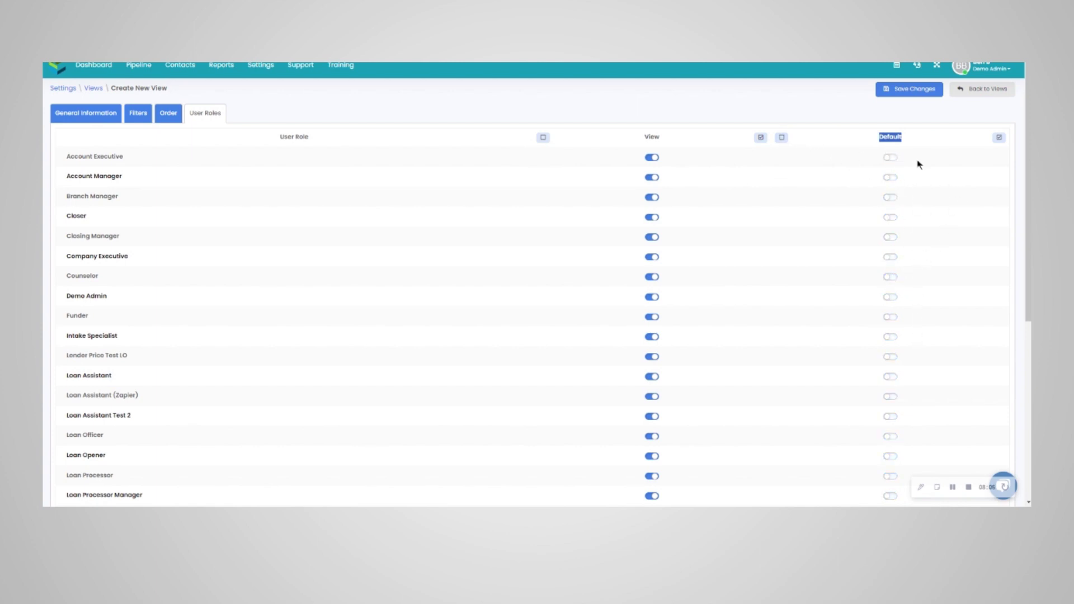
pyautogui.click(907, 91)
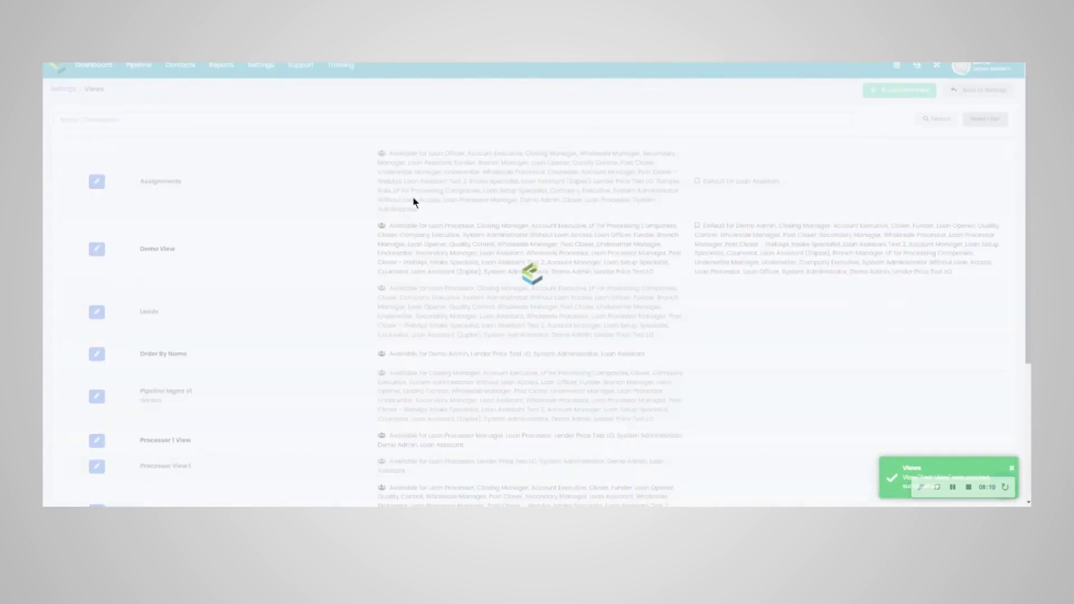
# Go to Pipeline and load Test View from the saved views dropdown
pyautogui.click(135, 66)
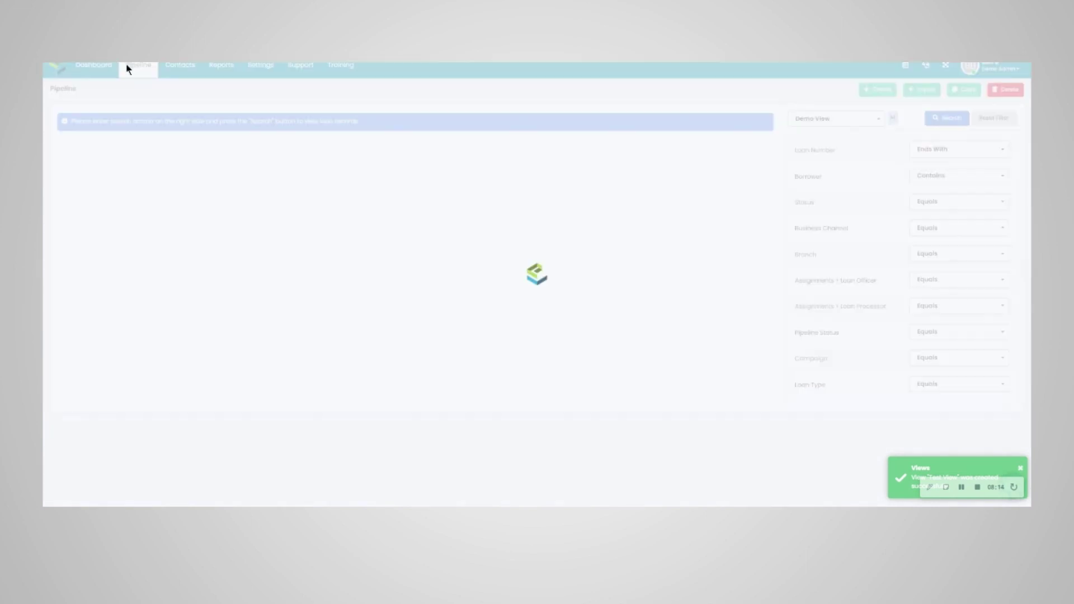
pyautogui.click(812, 120)
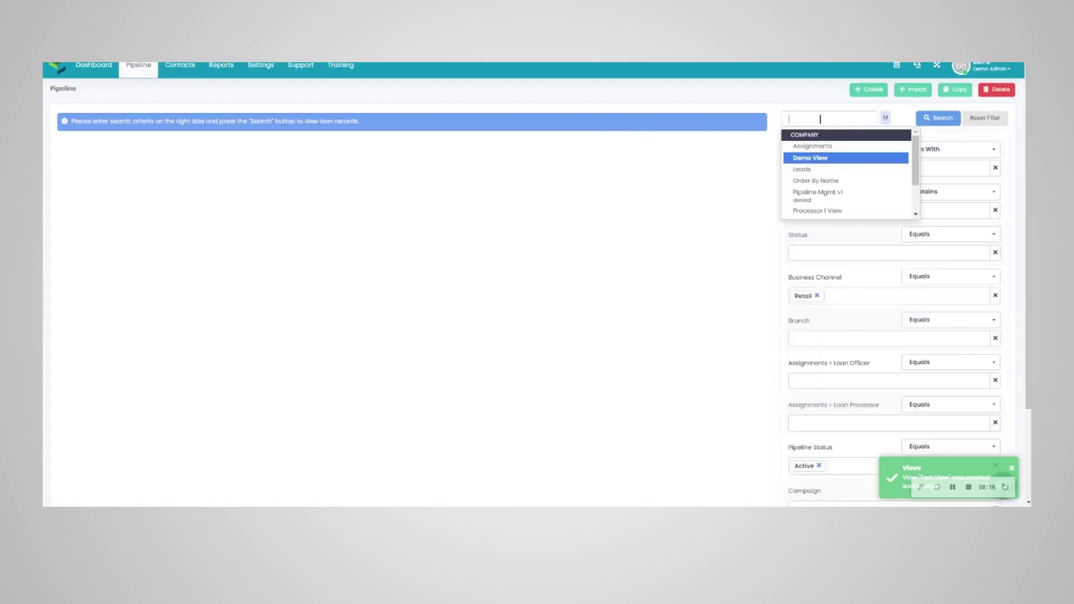
pyautogui.scroll(-5, 840, 148)
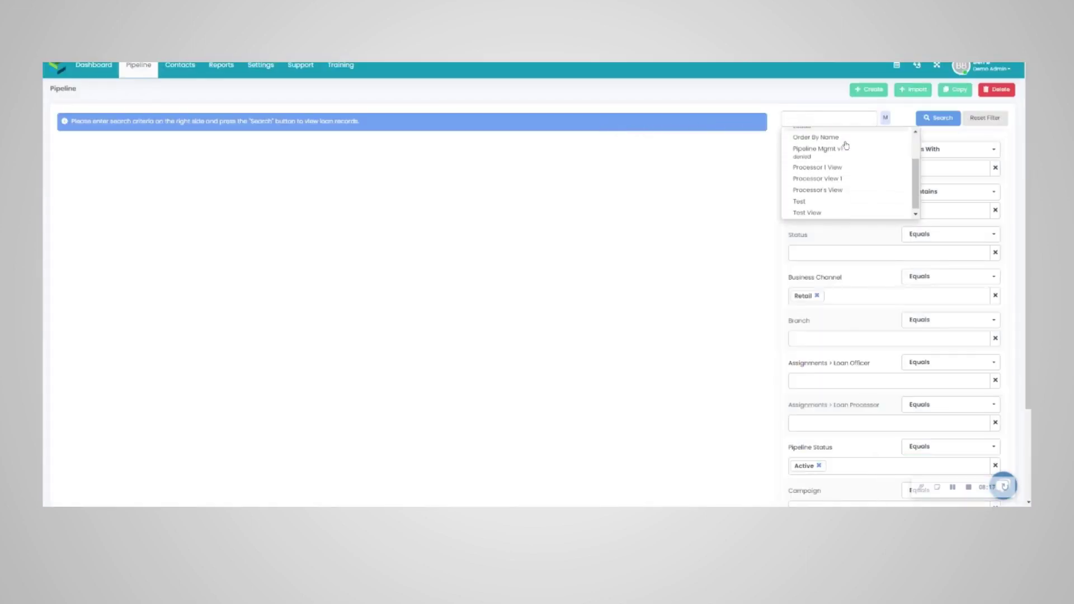
pyautogui.click(811, 211)
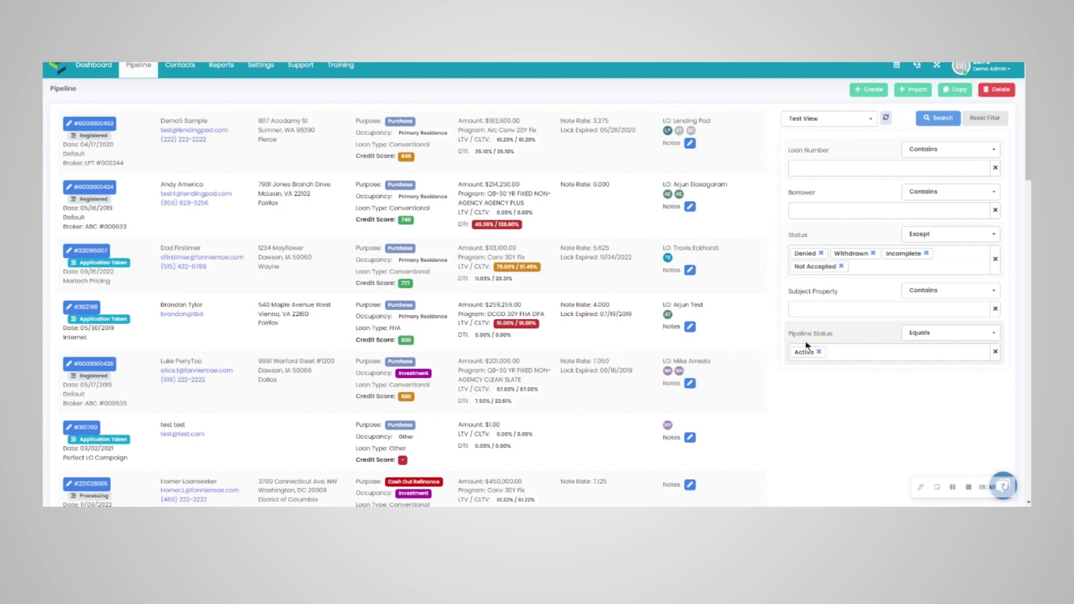
# Clear the excluded statuses and the Active Pipeline Status filter in the side panel
pyautogui.click(995, 259)
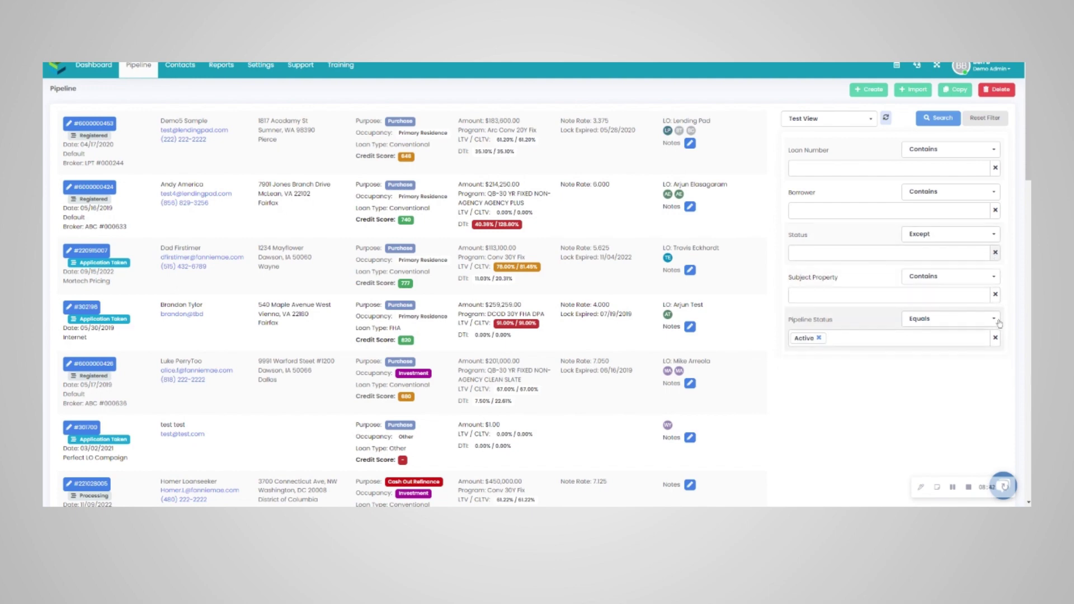
pyautogui.click(996, 338)
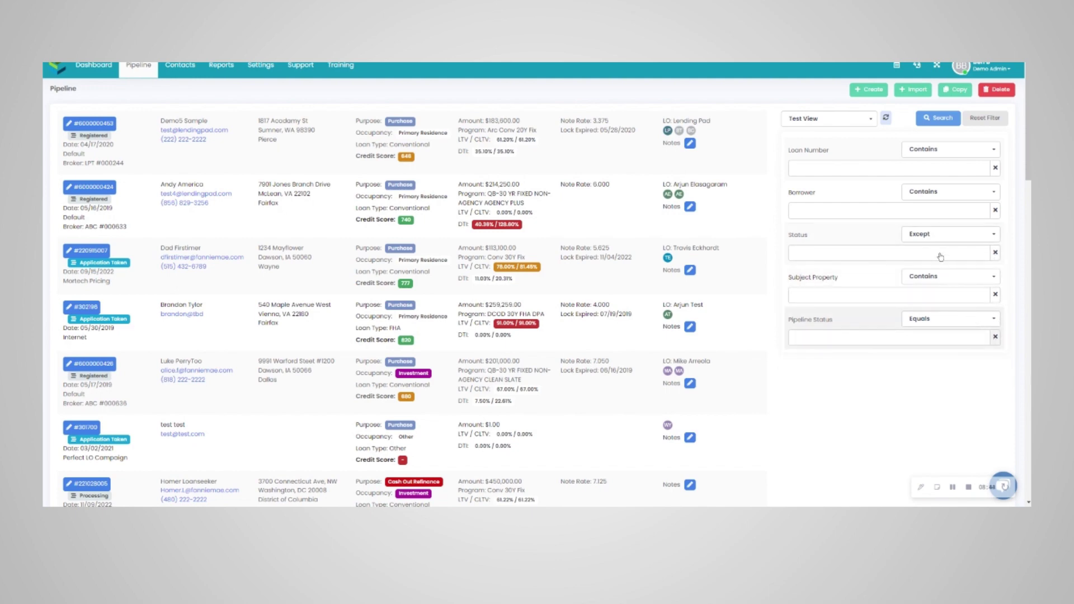